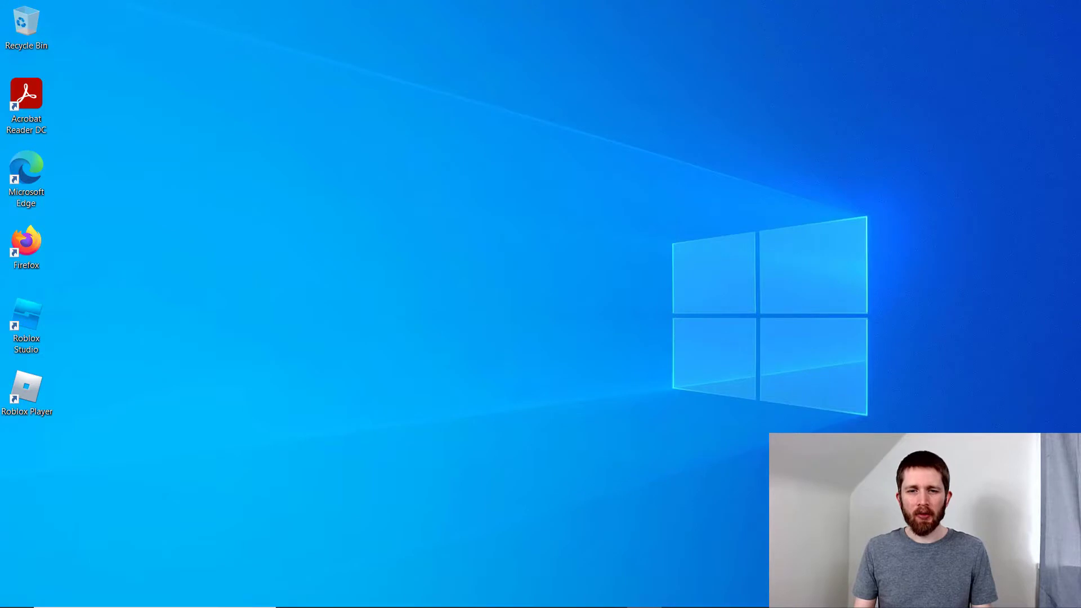
- Switch to Roblox Studio and enable Decoration on the Workspace's Terrain object
{"action": "left_click", "coordinate": [584, 599]}
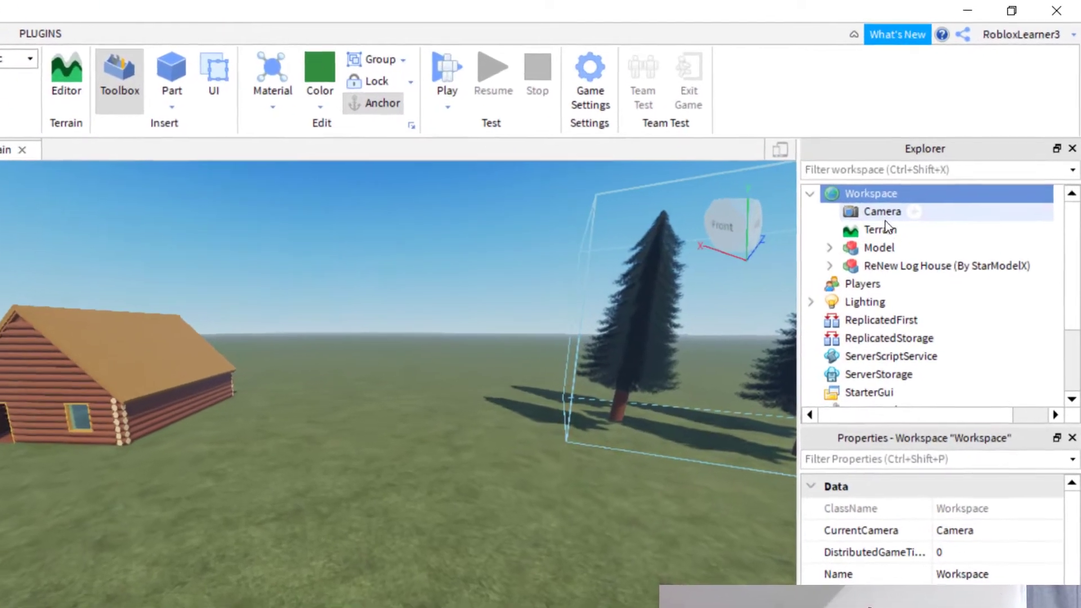
{"action": "left_click", "coordinate": [883, 228]}
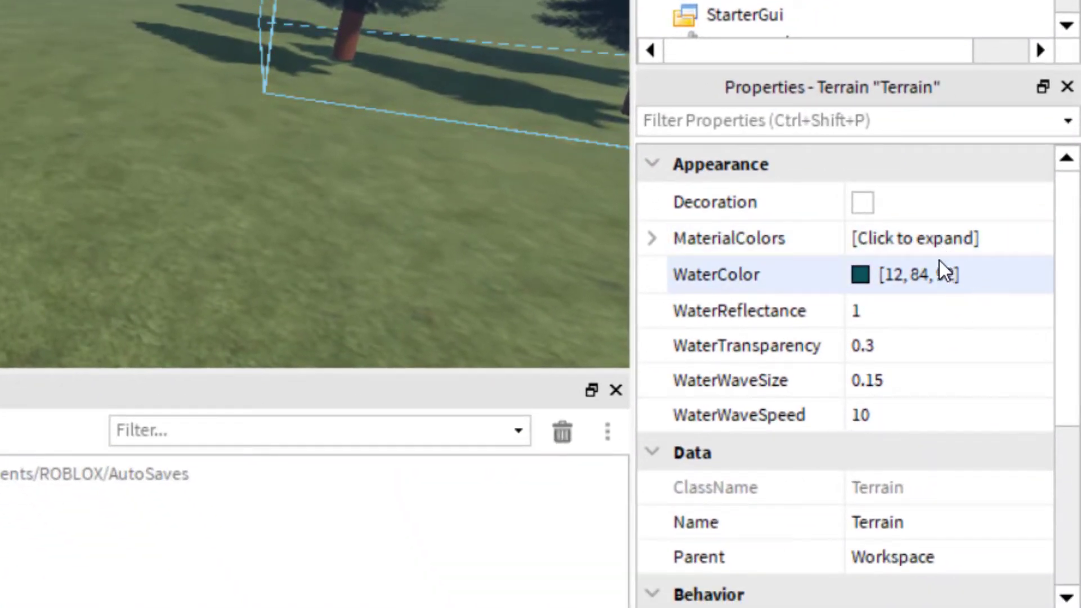
{"action": "left_click", "coordinate": [863, 201]}
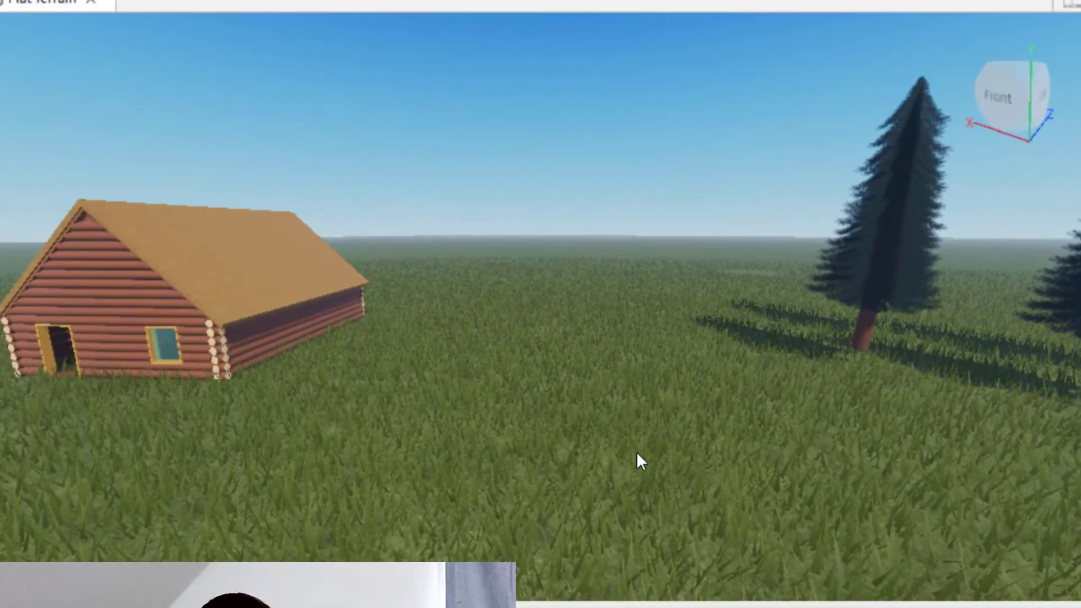
{"action": "scroll", "coordinate": [664, 477], "scroll_direction": "up", "scroll_amount": 5}
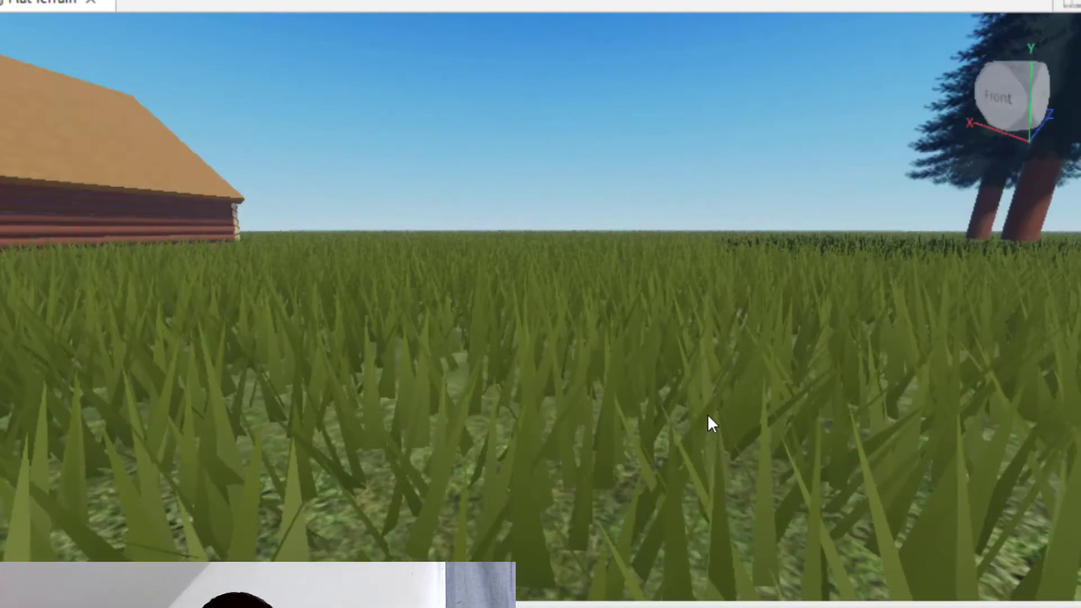
{"action": "scroll", "coordinate": [575, 366], "scroll_direction": "down", "scroll_amount": 5}
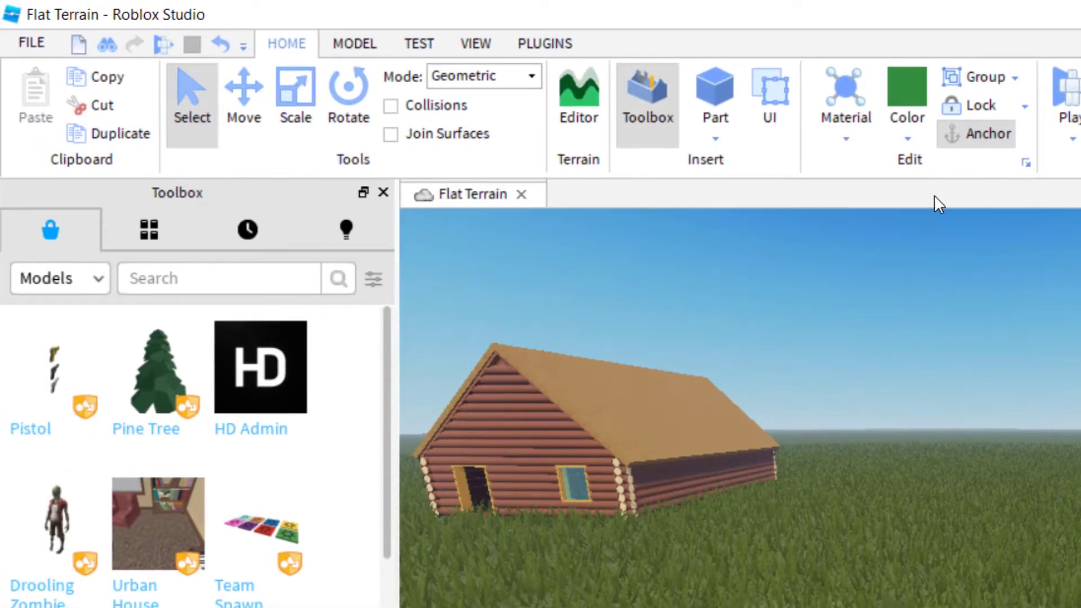
{"action": "left_click", "coordinate": [476, 45]}
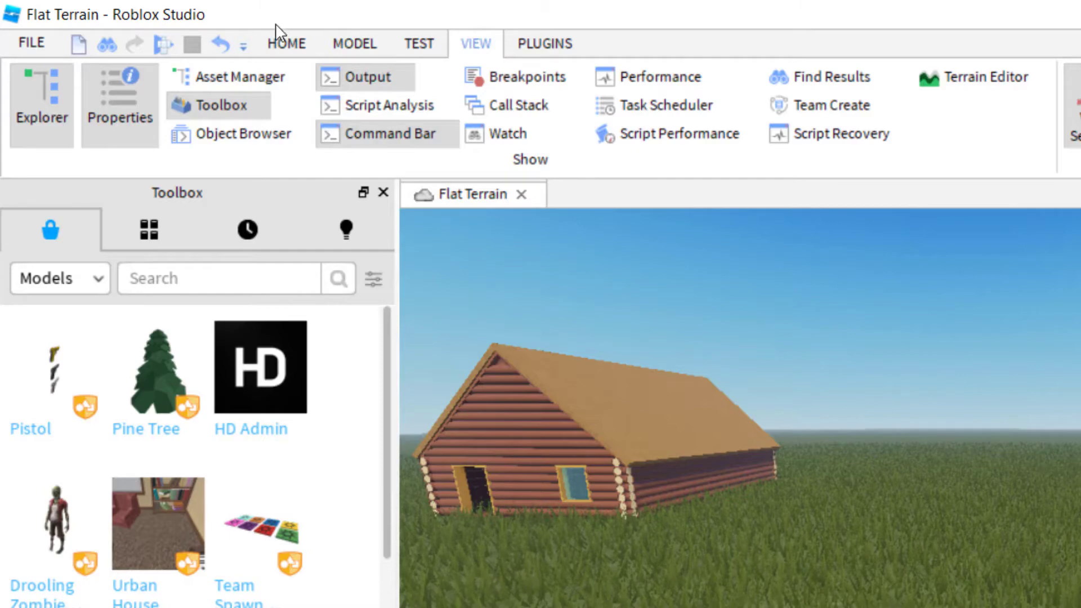
{"action": "left_click", "coordinate": [286, 44]}
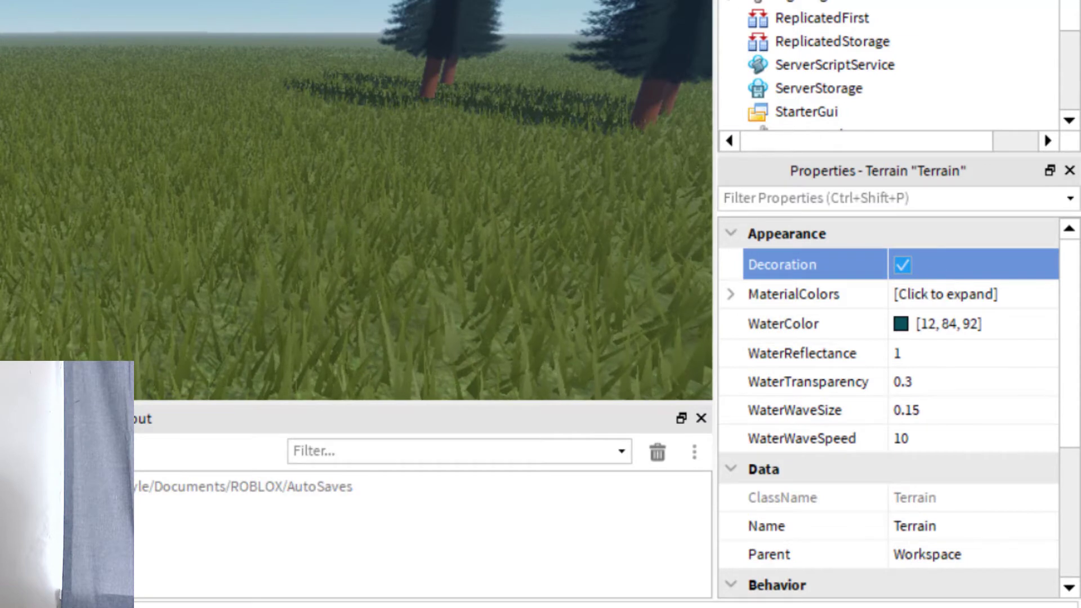
- Try recolouring the terrain's Grass material to 127, 55, 83, and undo that colour change
{"action": "left_click", "coordinate": [731, 294]}
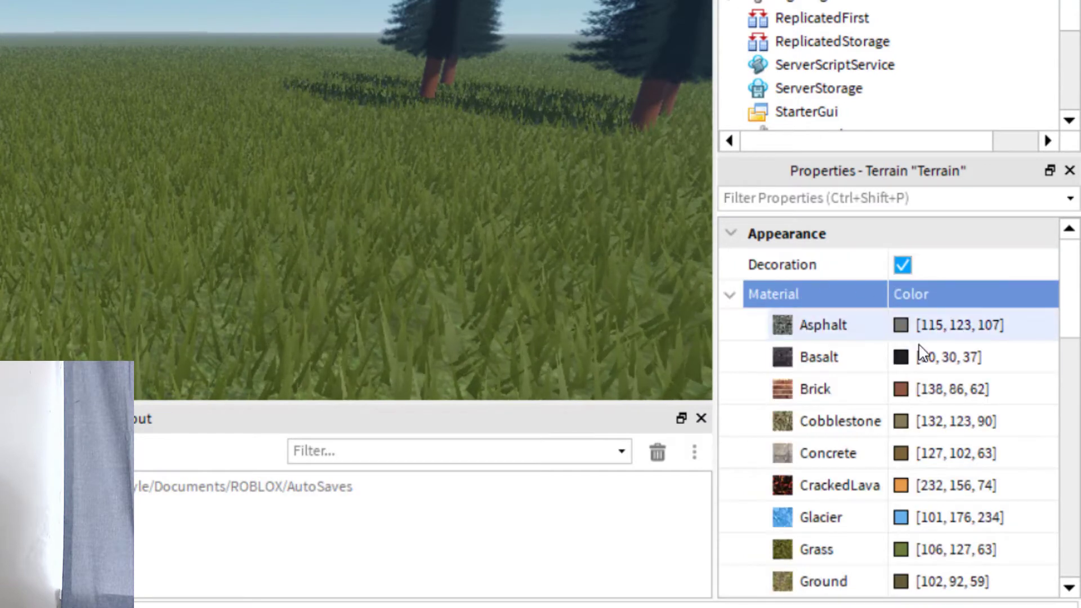
{"action": "scroll", "coordinate": [899, 348], "scroll_direction": "down", "scroll_amount": 3}
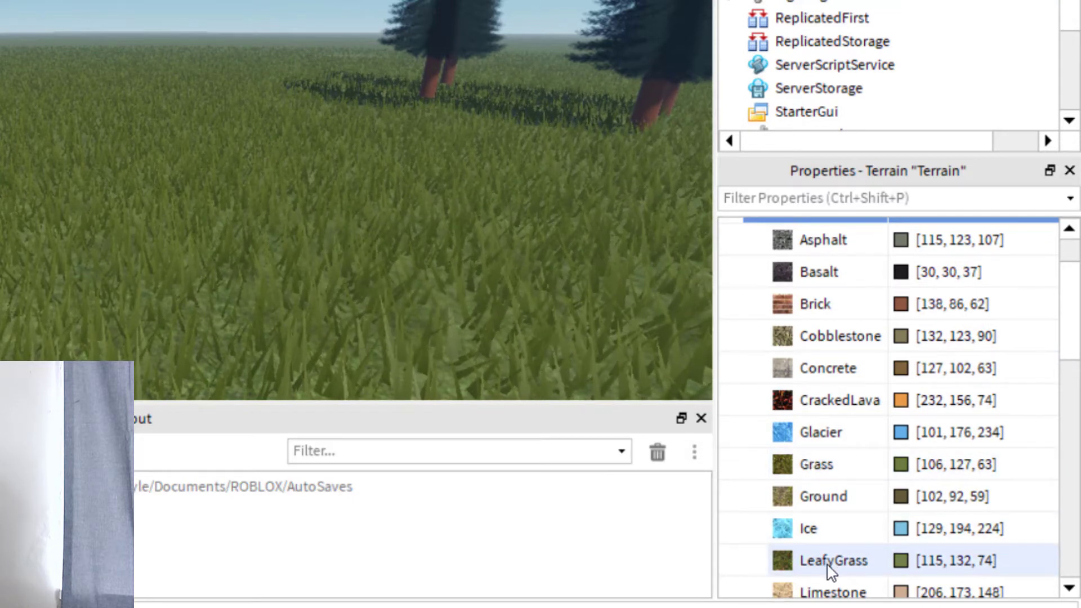
{"action": "left_click", "coordinate": [817, 470]}
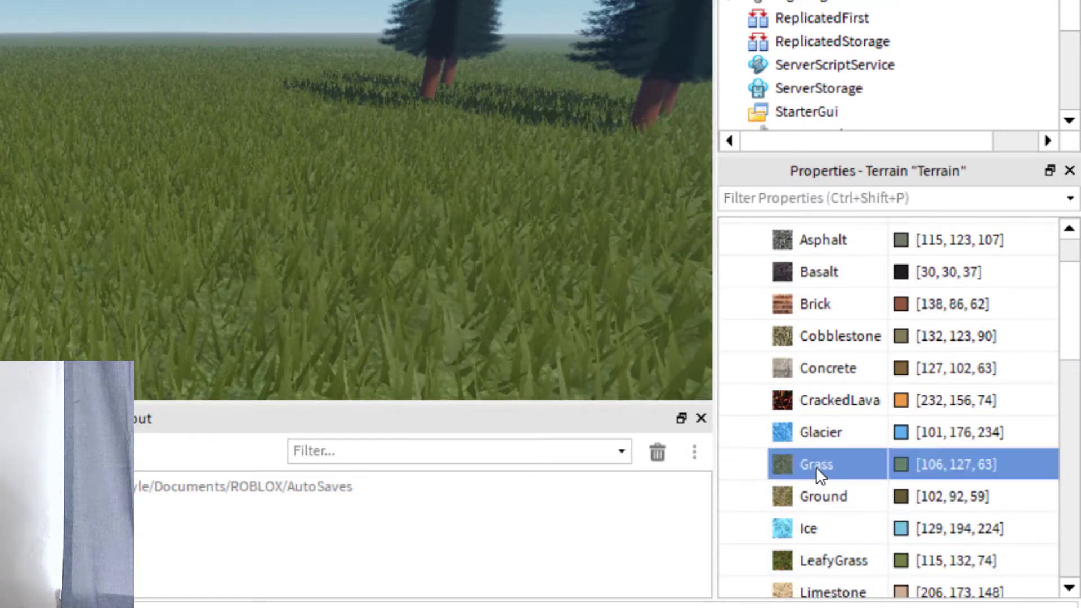
{"action": "left_click", "coordinate": [900, 464]}
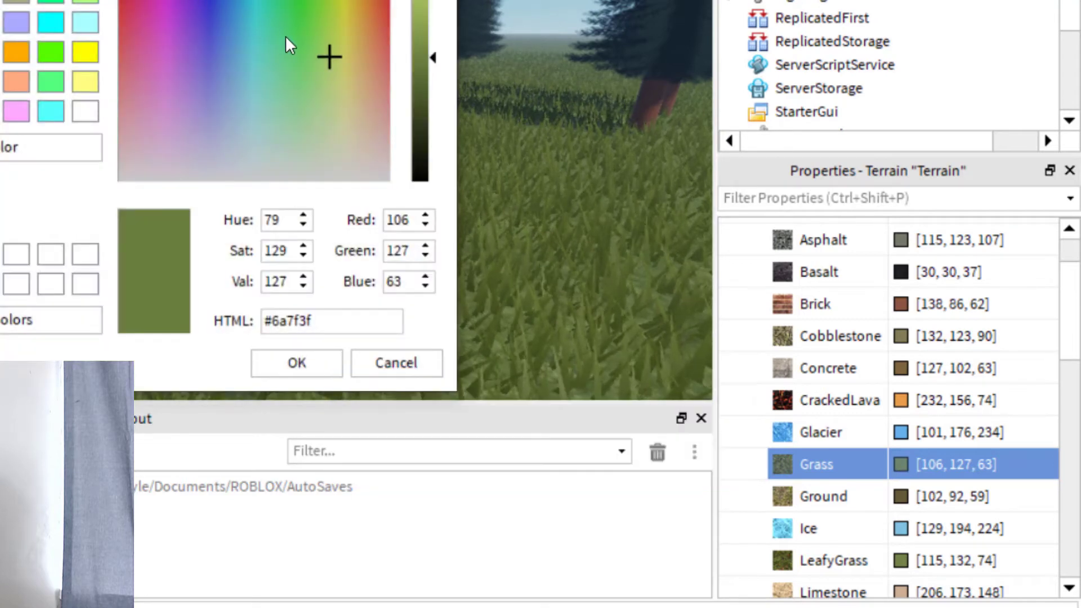
{"action": "left_click_drag", "start_coordinate": [168, 0], "coordinate": [754, 14]}
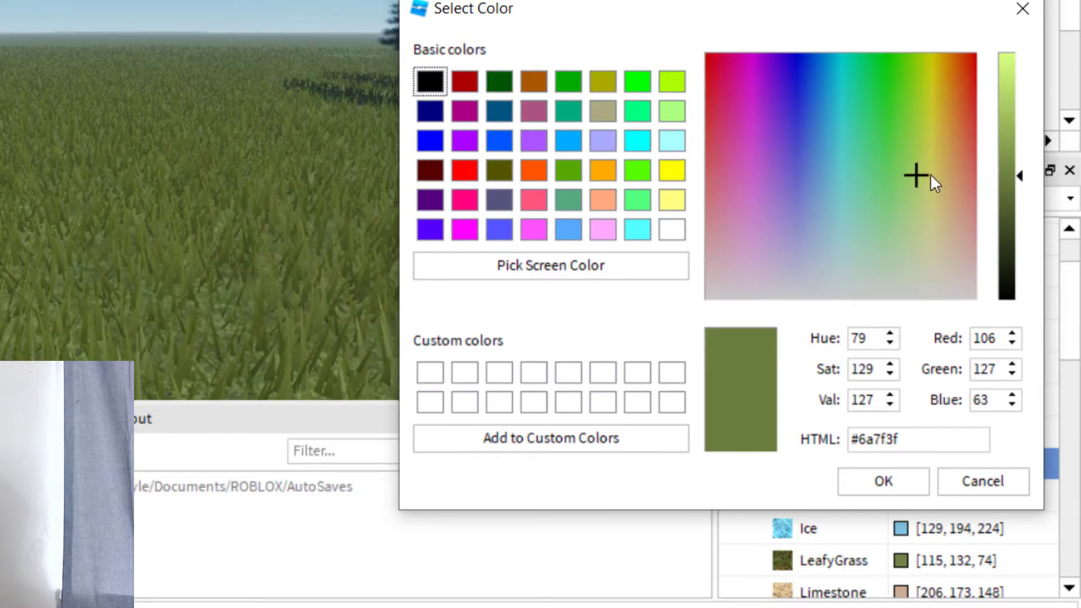
{"action": "left_click_drag", "start_coordinate": [930, 175], "coordinate": [747, 190]}
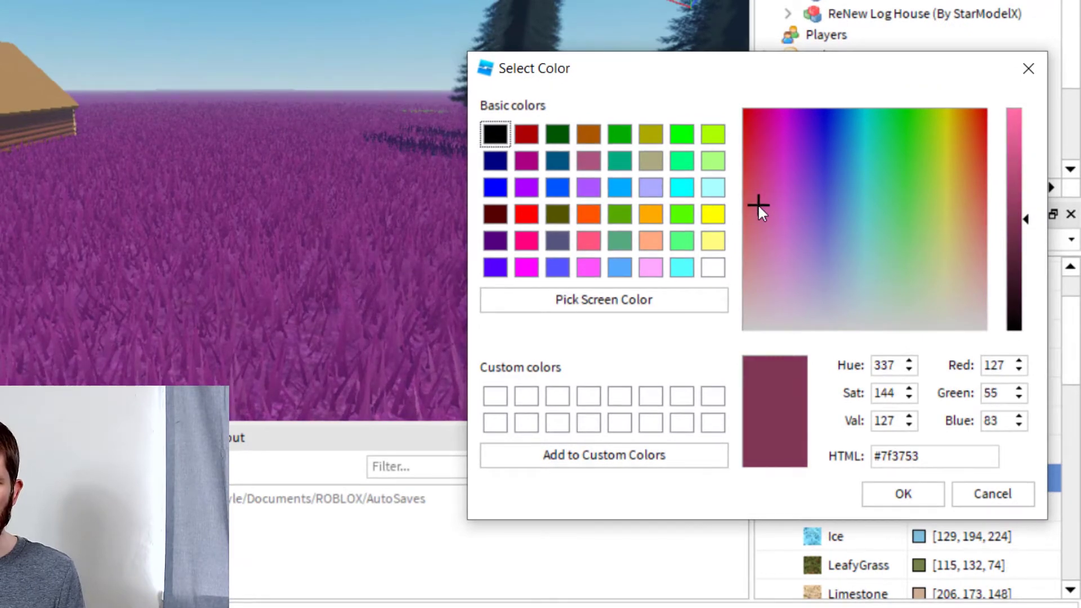
{"action": "left_click", "coordinate": [903, 495]}
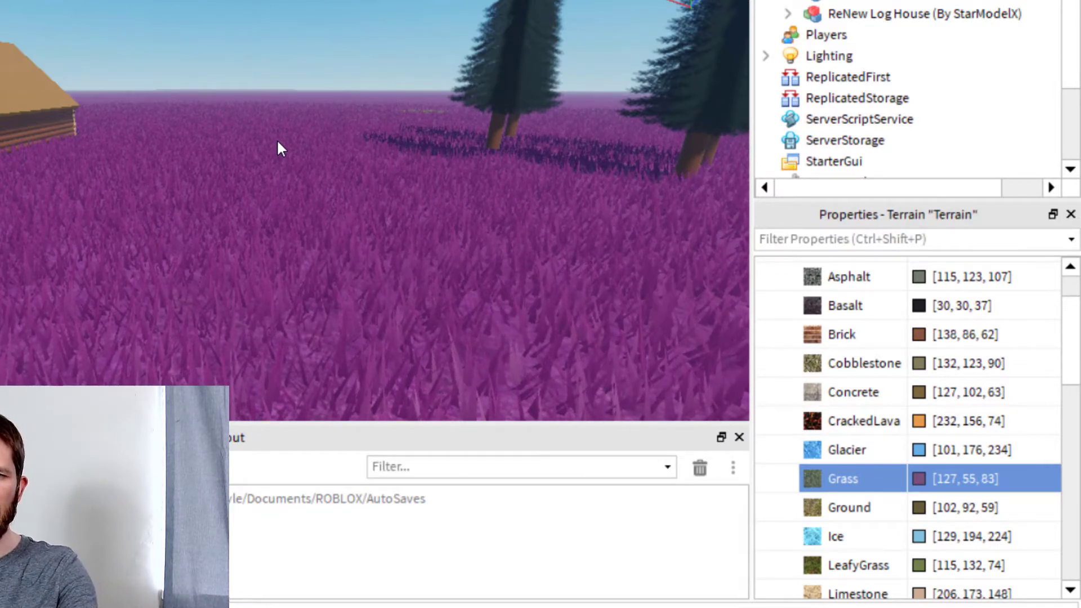
{"action": "key", "text": "ctrl+z"}
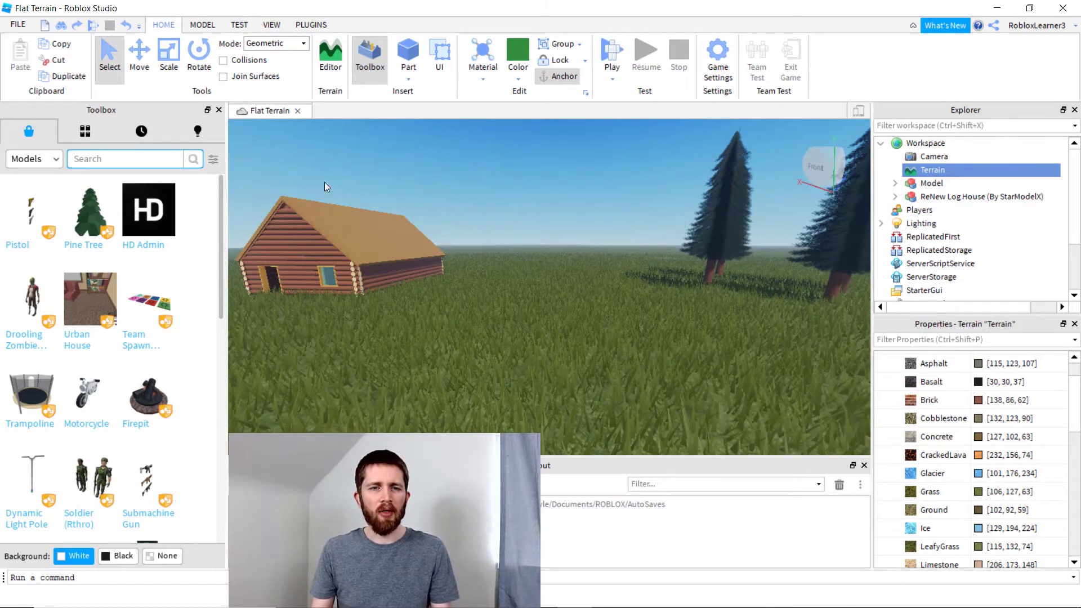
{"action": "left_click", "coordinate": [99, 160]}
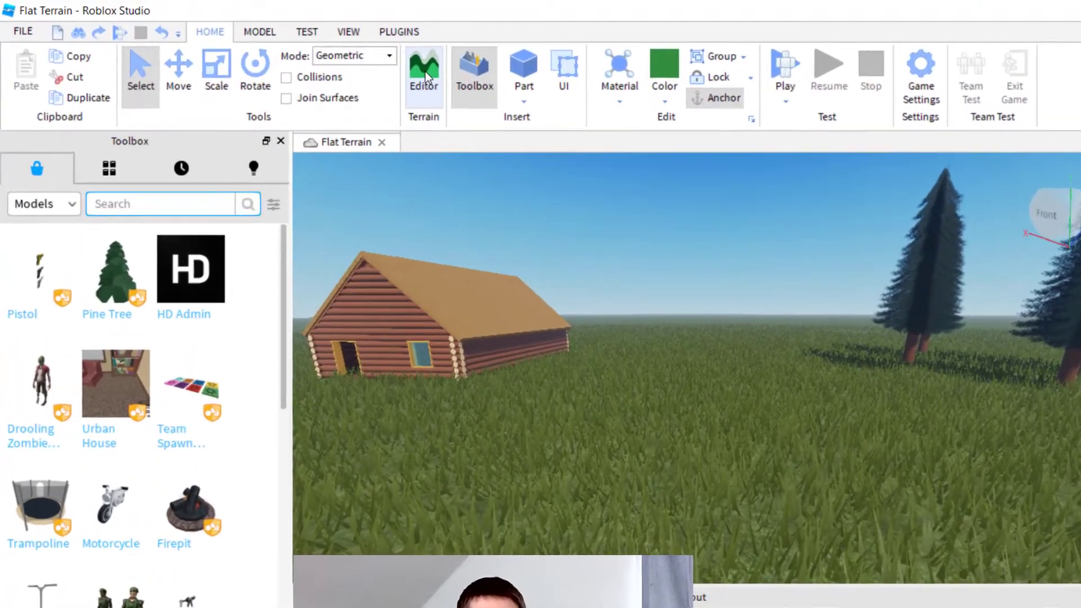
- Open the Terrain Editor's editing tools and activate the Paint tool
{"action": "left_click", "coordinate": [332, 67]}
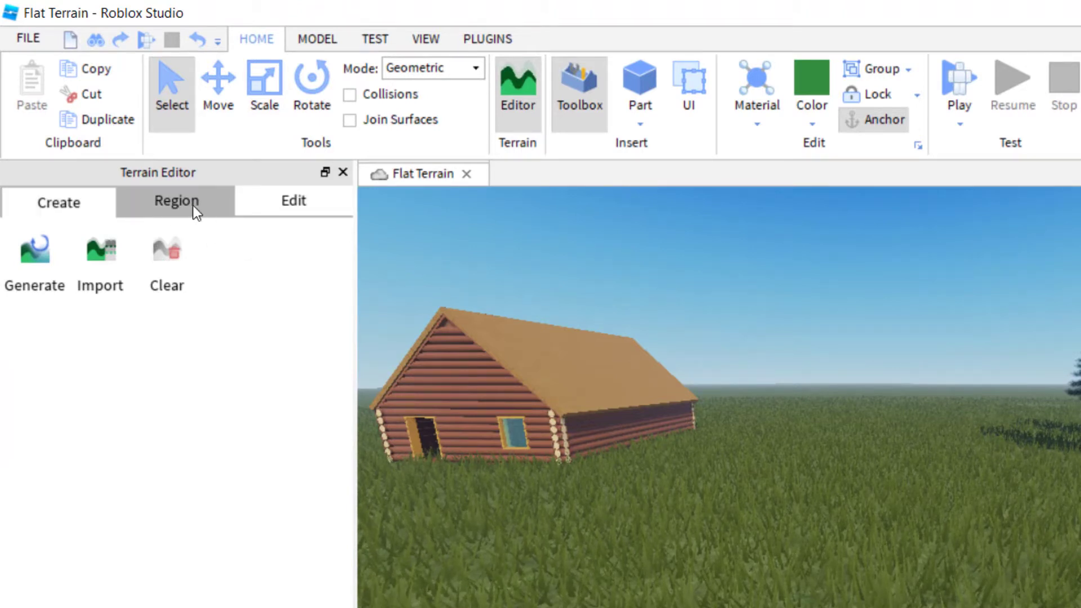
{"action": "left_click", "coordinate": [289, 206]}
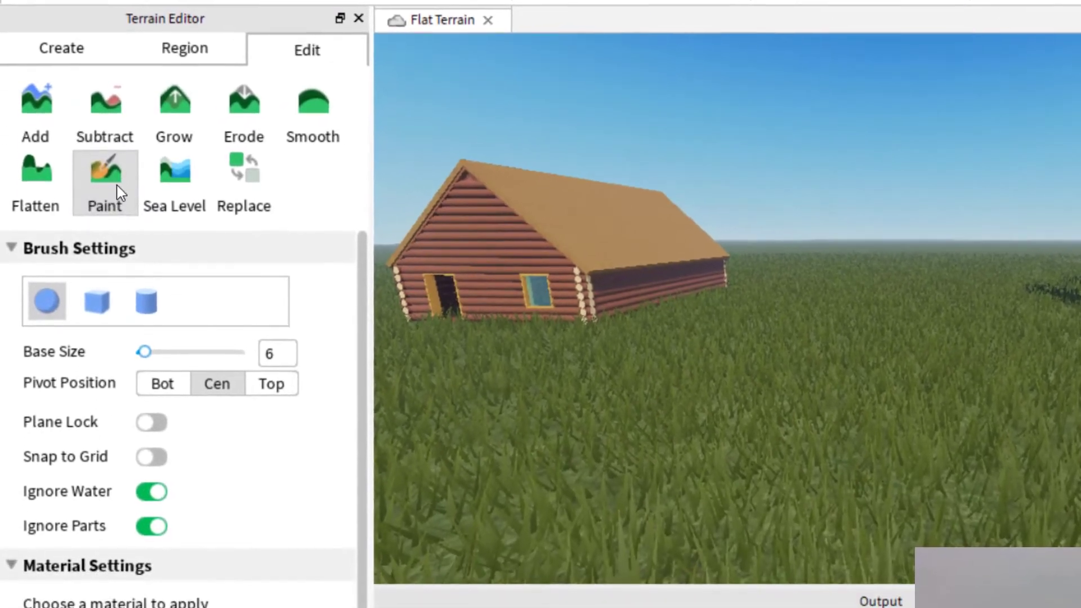
{"action": "left_click", "coordinate": [119, 189]}
{"action": "left_click", "coordinate": [118, 189]}
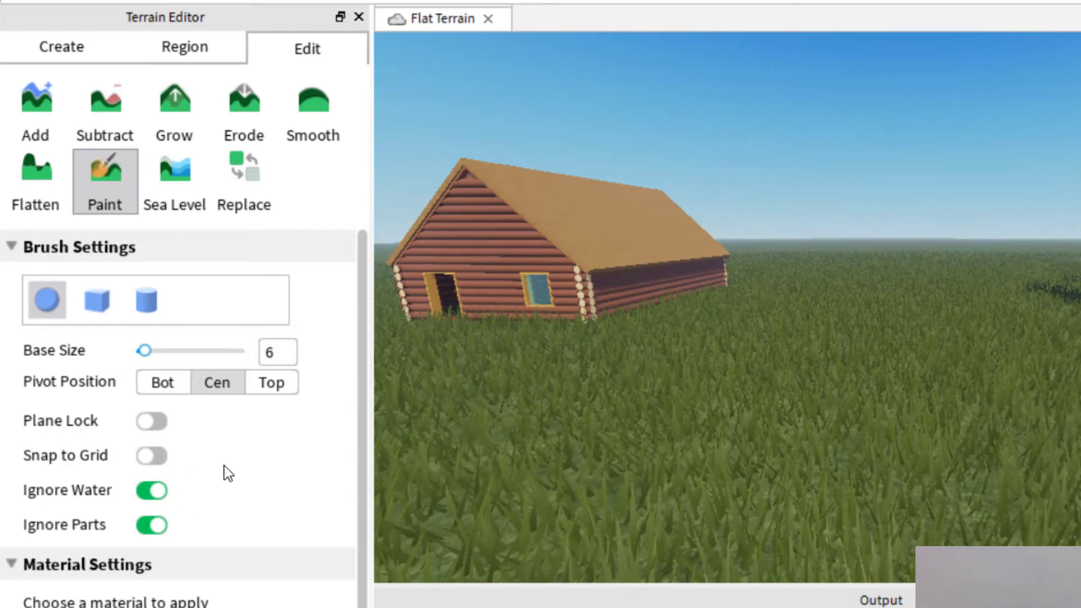
- Paint a Cobblestone patch over the grass in front of the log house with the spherical brush
{"action": "scroll", "coordinate": [155, 583], "scroll_direction": "down", "scroll_amount": 3}
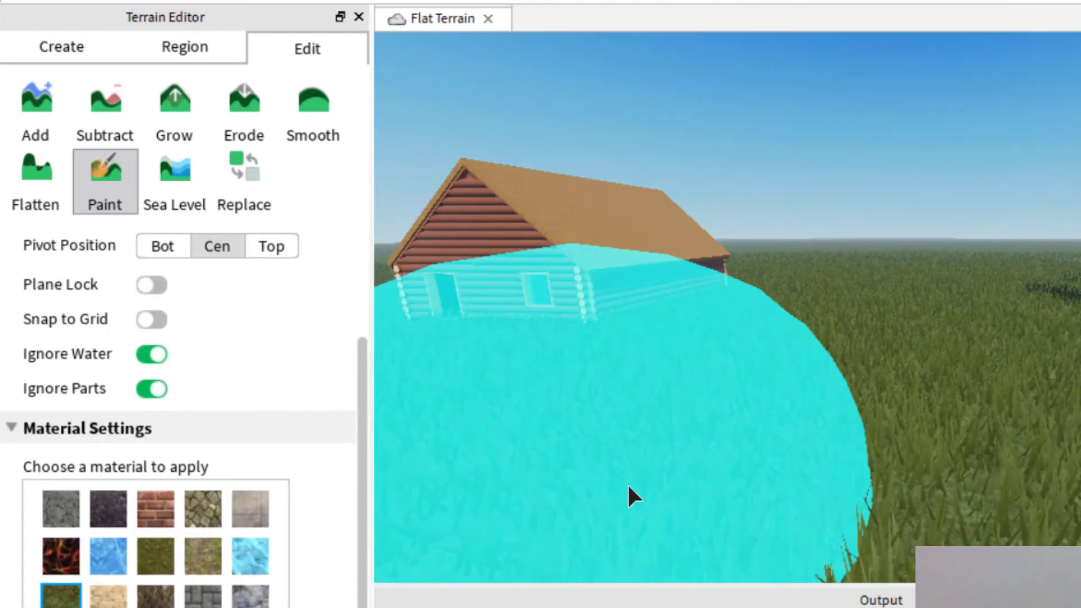
{"action": "scroll", "coordinate": [650, 449], "scroll_direction": "down", "scroll_amount": 5}
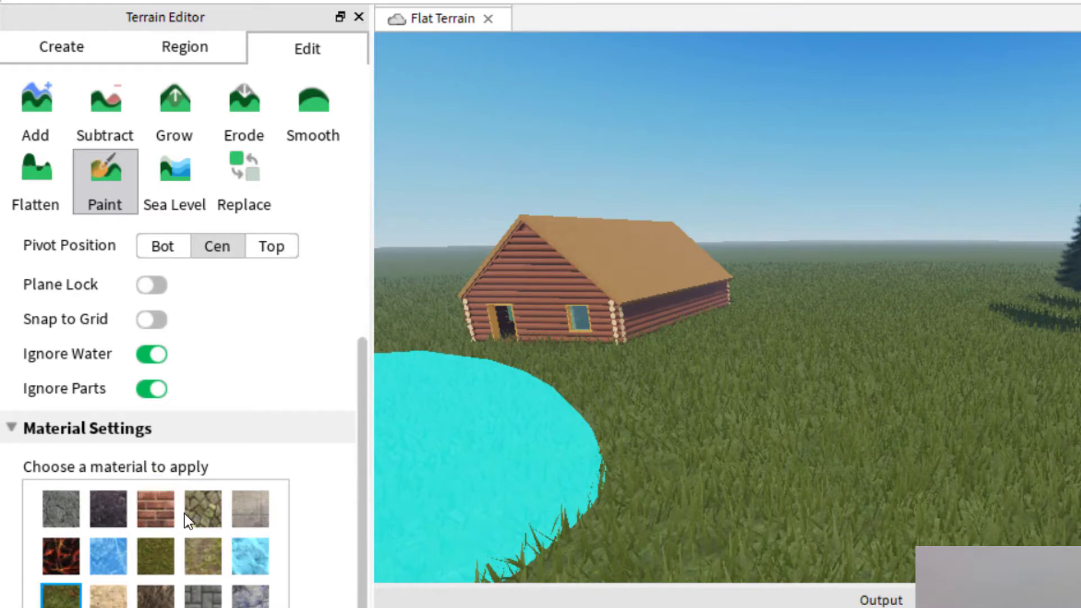
{"action": "left_click", "coordinate": [201, 513]}
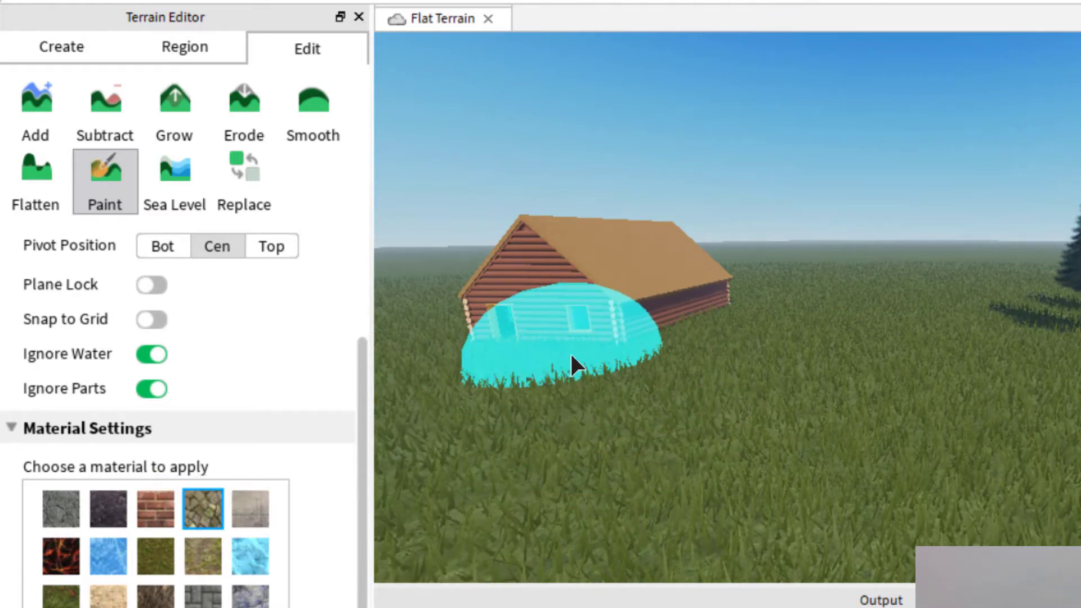
{"action": "mouse_move", "coordinate": [619, 401]}
{"action": "left_mouse_down"}
{"action": "mouse_move", "coordinate": [652, 426]}
{"action": "mouse_move", "coordinate": [762, 444]}
{"action": "mouse_move", "coordinate": [692, 345]}
{"action": "mouse_move", "coordinate": [580, 395]}
{"action": "mouse_move", "coordinate": [553, 422]}
{"action": "mouse_move", "coordinate": [697, 477]}
{"action": "mouse_move", "coordinate": [803, 493]}
{"action": "mouse_move", "coordinate": [818, 416]}
{"action": "mouse_move", "coordinate": [900, 419]}
{"action": "mouse_move", "coordinate": [901, 477]}
{"action": "mouse_move", "coordinate": [828, 457]}
{"action": "left_mouse_up"}
{"action": "scroll", "coordinate": [825, 451], "scroll_direction": "down", "scroll_amount": 3}
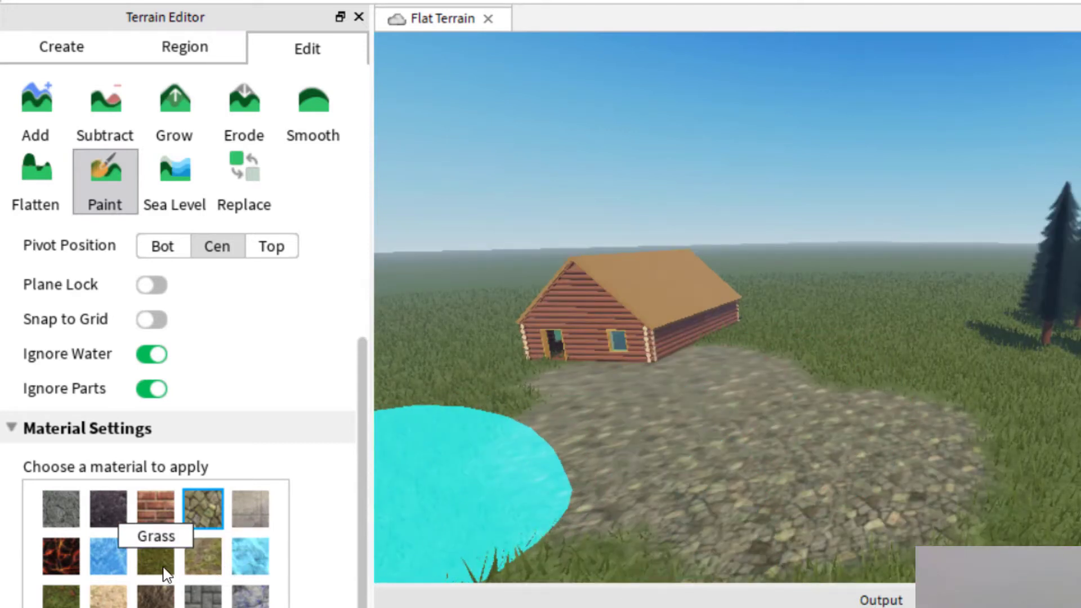
- Paint LeafyGrass over part of the cobblestone patch and a grey herringbone paving area beside it
{"action": "left_click", "coordinate": [59, 597]}
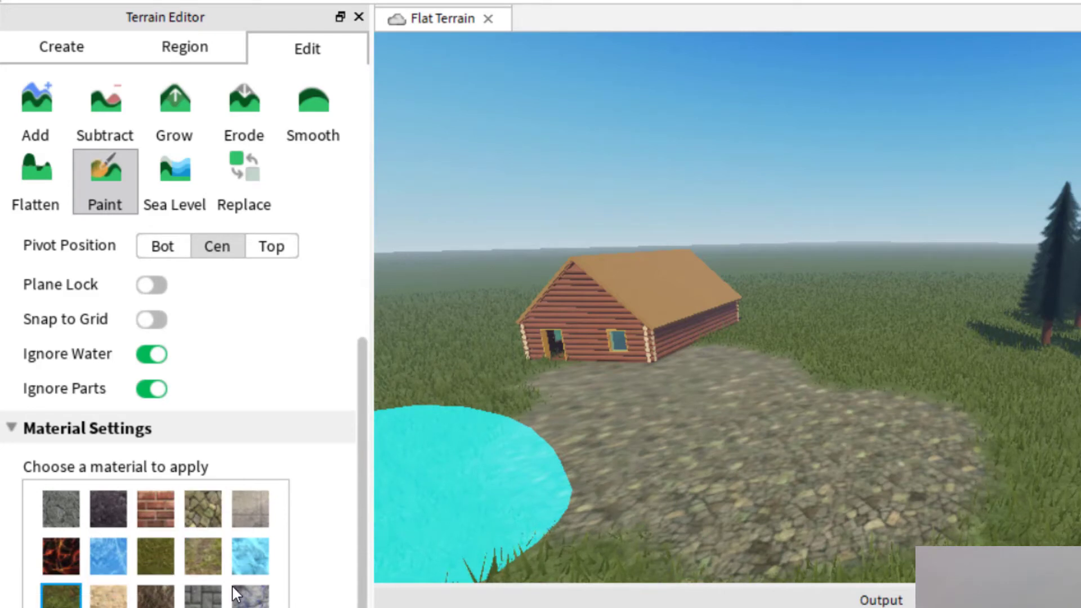
{"action": "mouse_move", "coordinate": [849, 452]}
{"action": "left_mouse_down"}
{"action": "mouse_move", "coordinate": [877, 461]}
{"action": "mouse_move", "coordinate": [828, 467]}
{"action": "mouse_move", "coordinate": [815, 447]}
{"action": "mouse_move", "coordinate": [886, 433]}
{"action": "left_mouse_up"}
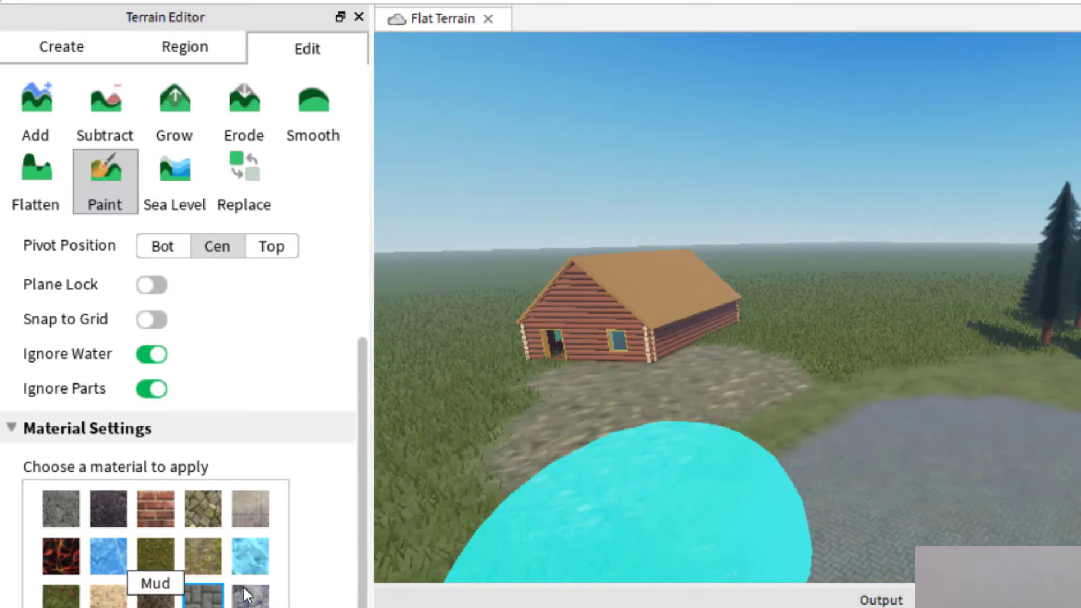
{"action": "left_click", "coordinate": [203, 595]}
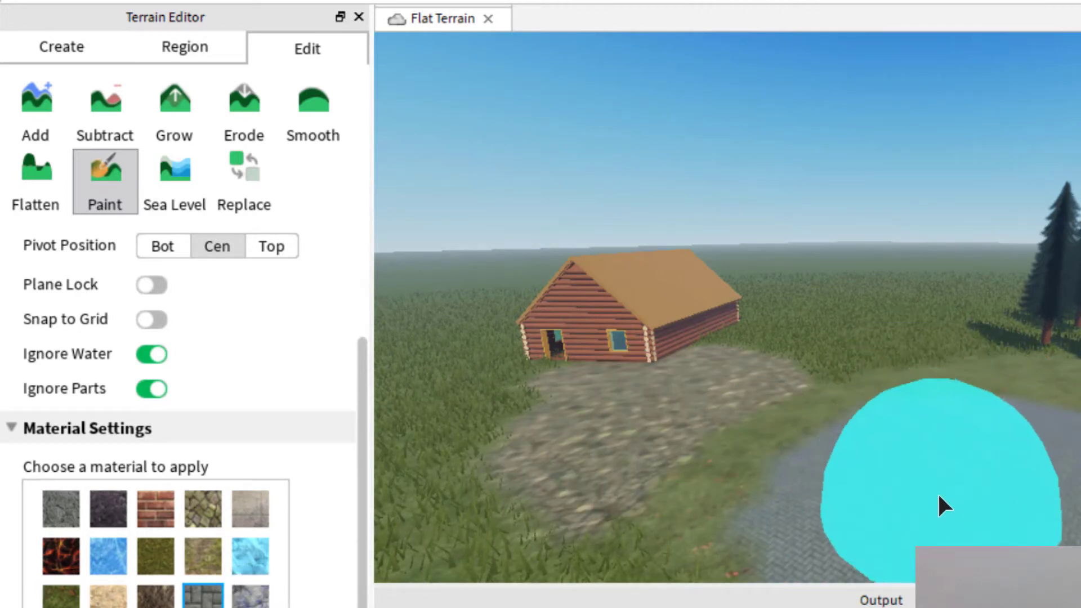
{"action": "scroll", "coordinate": [918, 448], "scroll_direction": "up", "scroll_amount": 3}
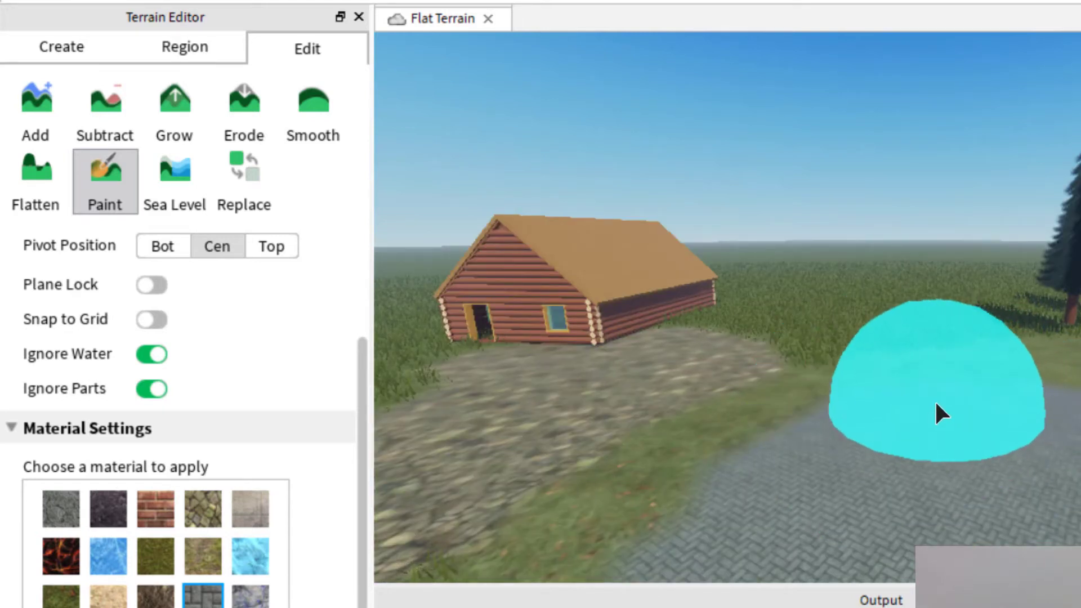
- Undo all the test painting on the terrain around the log house
{"action": "key", "text": "ctrl+z"}
{"action": "key", "text": "ctrl+z"}
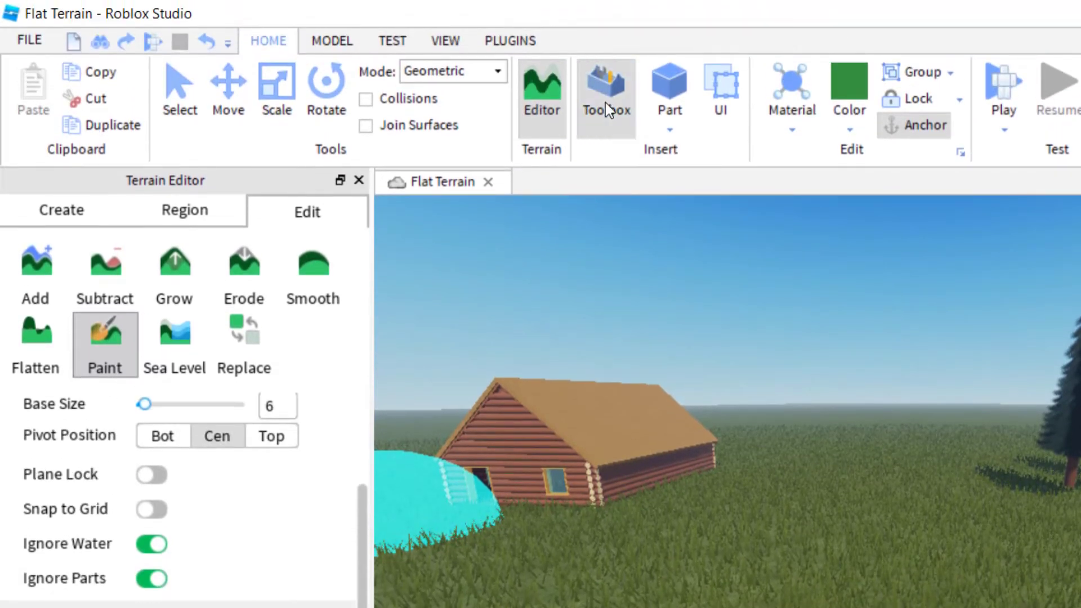
- Search the Toolbox models for "road" and place the Long road section on the grass in front of the log house
{"action": "left_click", "coordinate": [607, 98]}
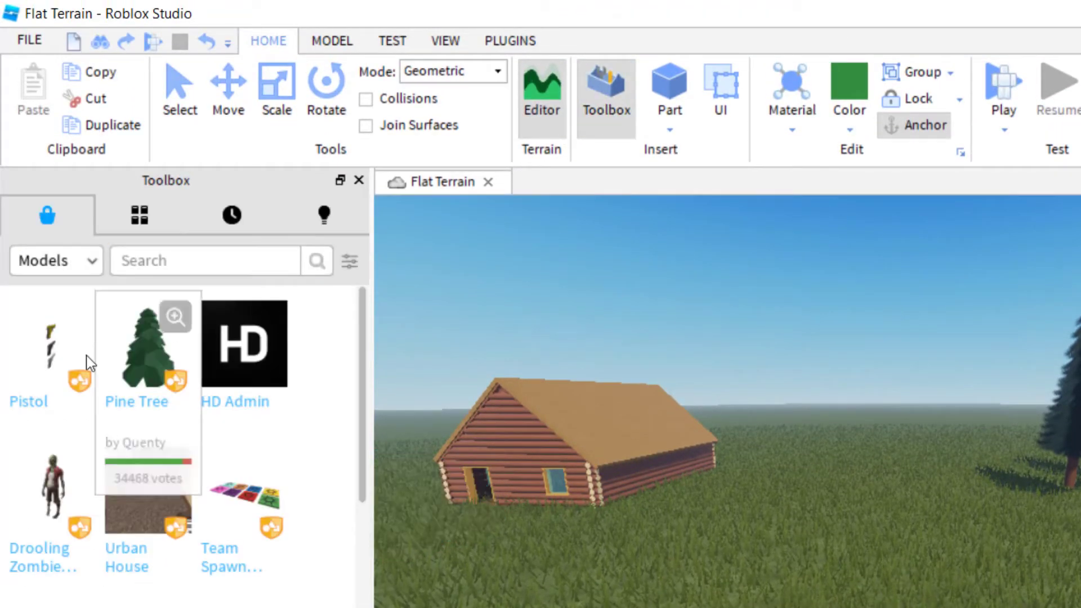
{"action": "left_click", "coordinate": [142, 267]}
{"action": "type", "text": "road"}
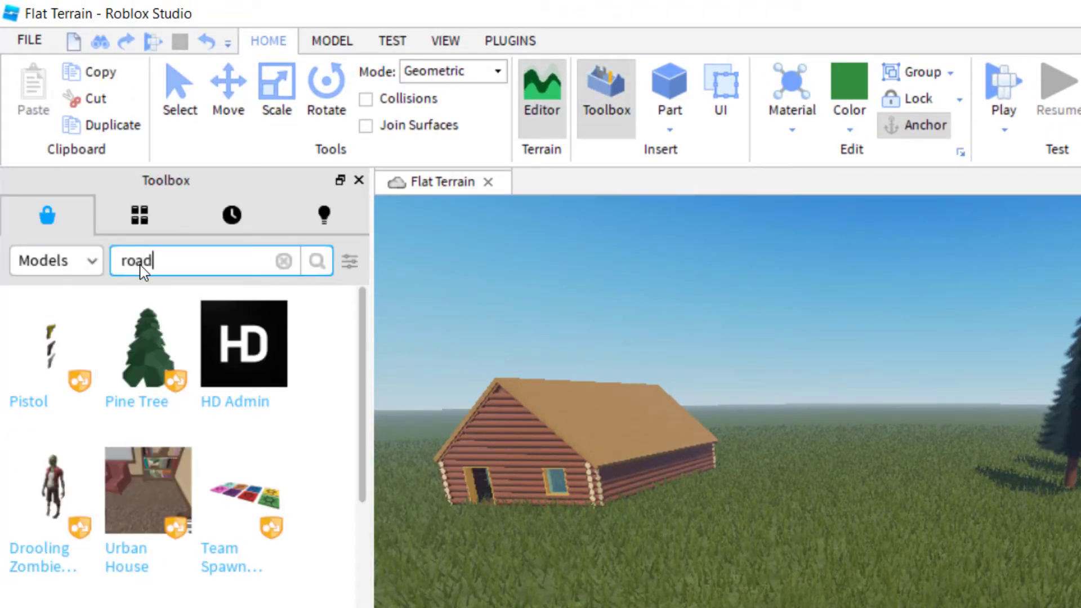
{"action": "key", "text": "Return"}
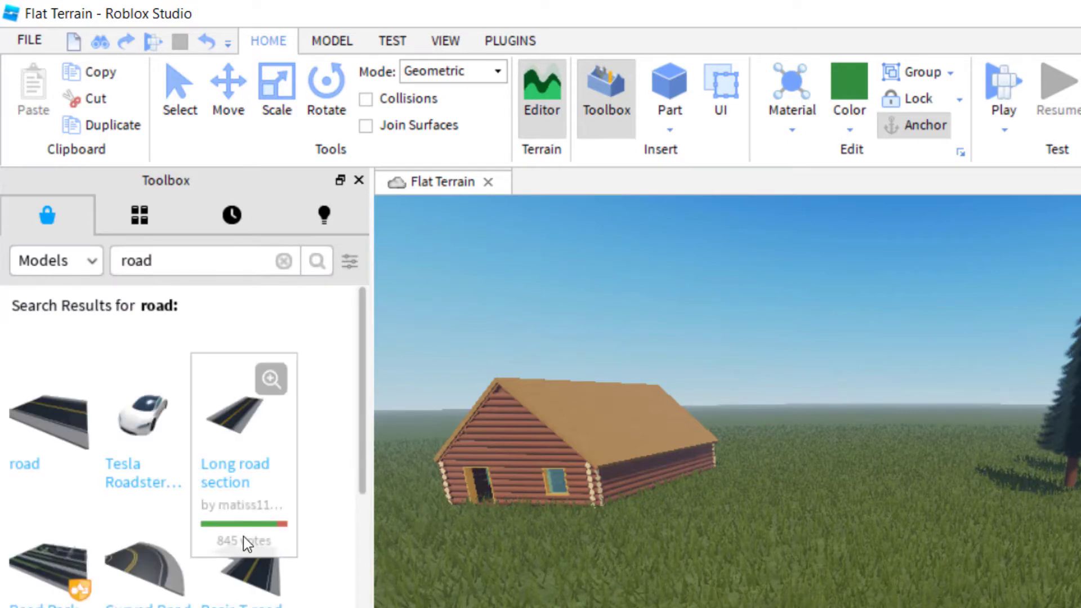
{"action": "left_click_drag", "start_coordinate": [234, 445], "coordinate": [1076, 513]}
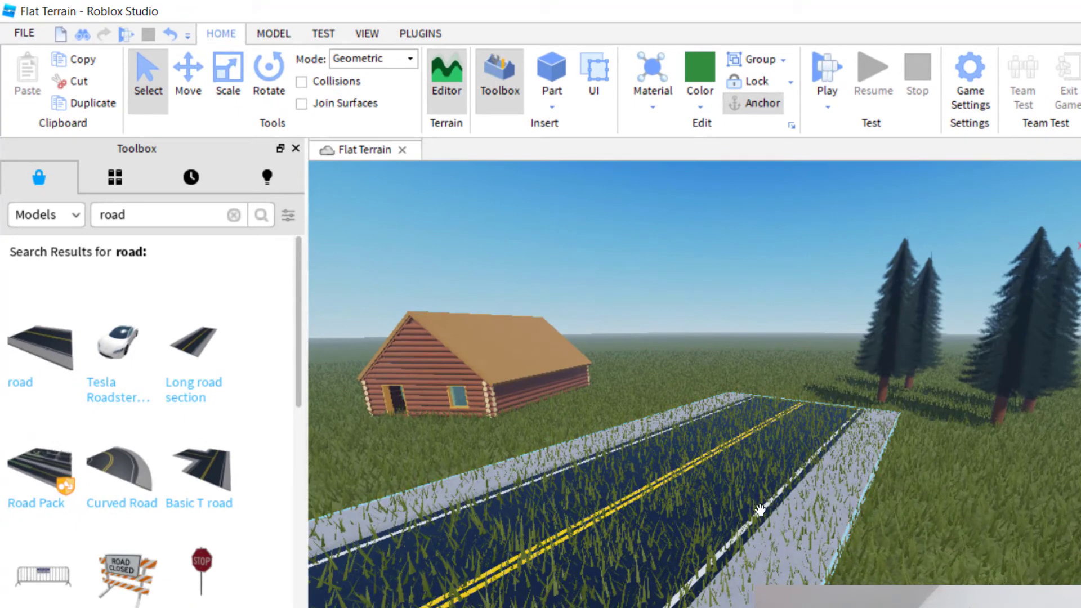
{"action": "scroll", "coordinate": [695, 482], "scroll_direction": "up", "scroll_amount": 2}
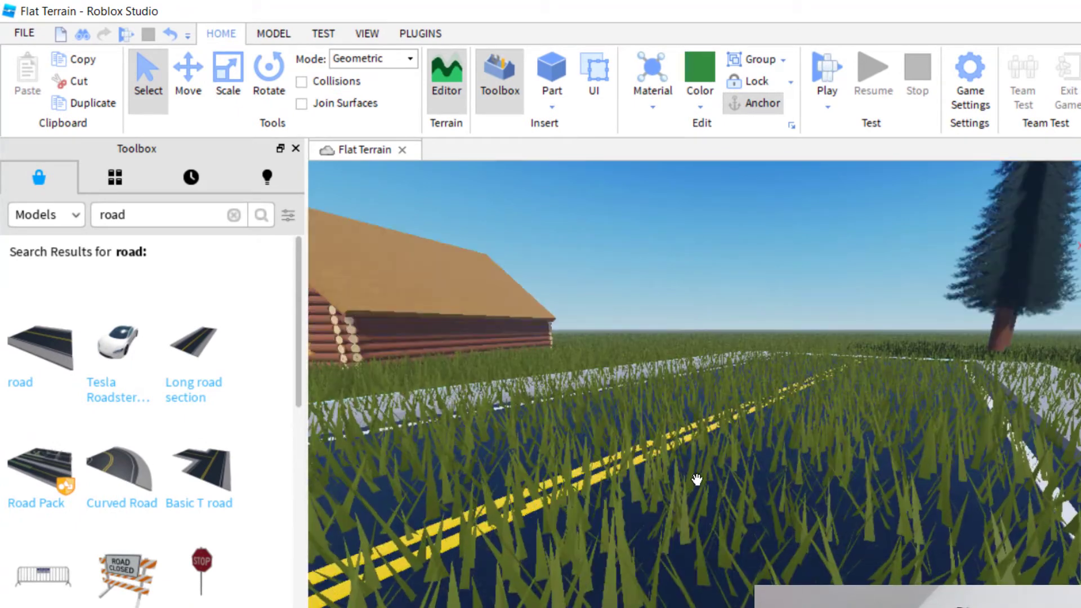
{"action": "scroll", "coordinate": [702, 480], "scroll_direction": "down", "scroll_amount": 2}
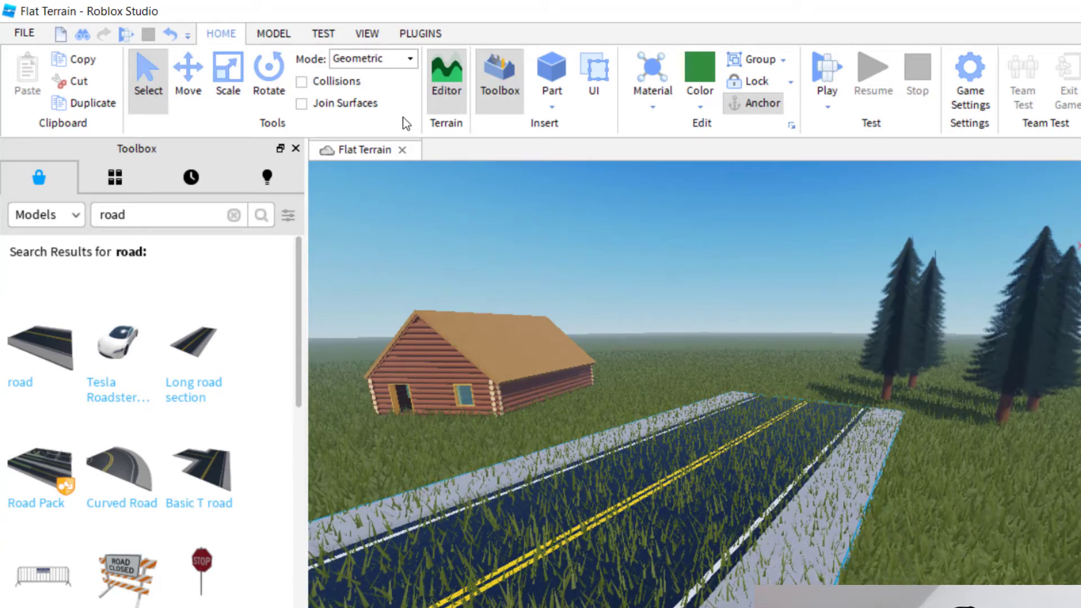
- Paint Leafy Grass over the terrain beneath the entire road section with the spherical brush at base size 6
{"action": "left_click", "coordinate": [445, 92]}
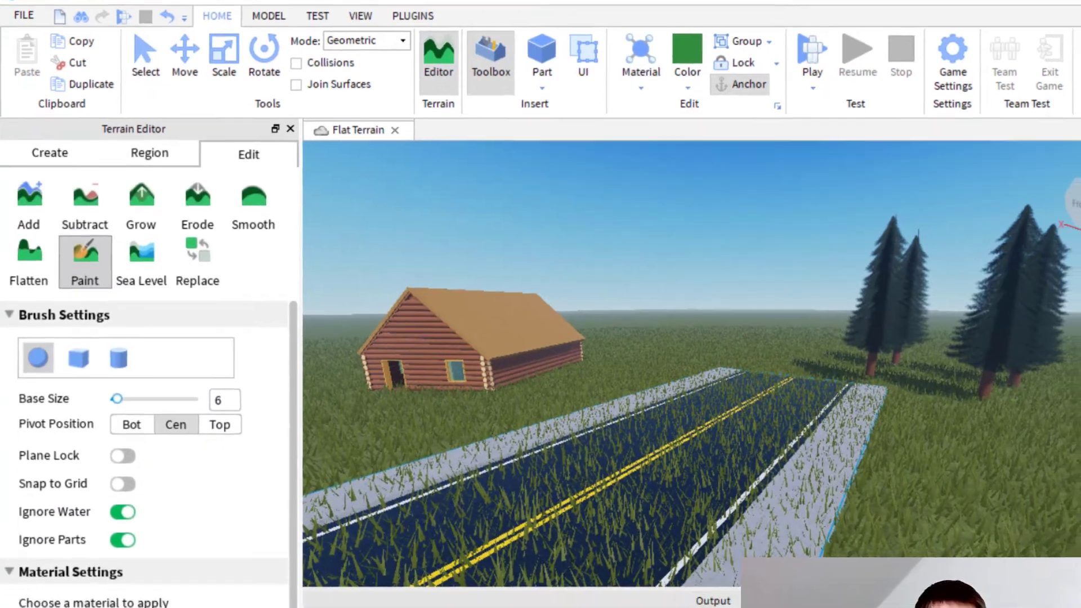
{"action": "scroll", "coordinate": [78, 563], "scroll_direction": "down", "scroll_amount": 3}
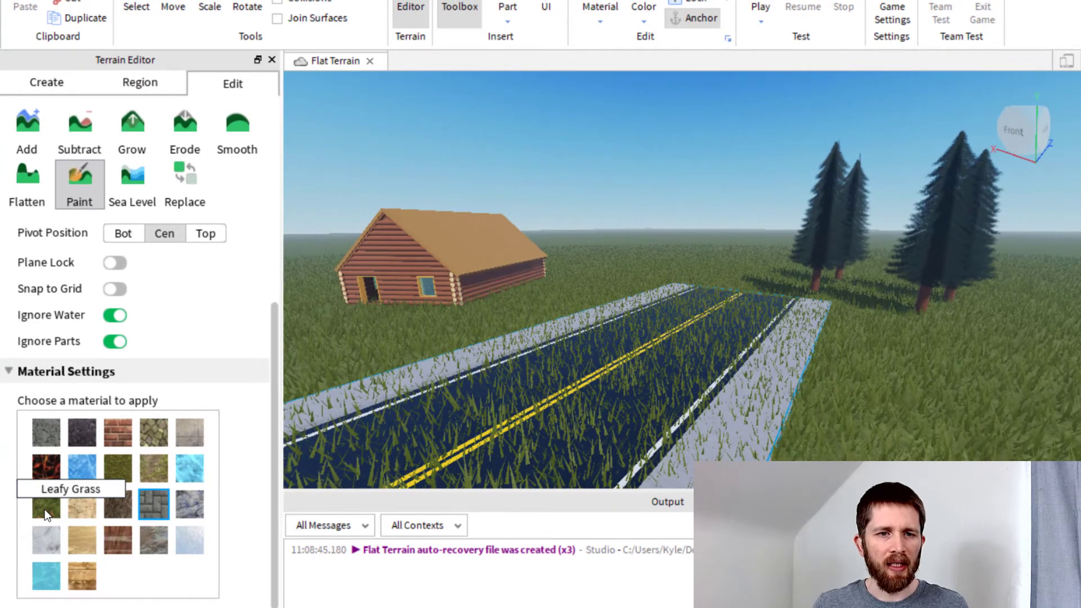
{"action": "left_click", "coordinate": [47, 512]}
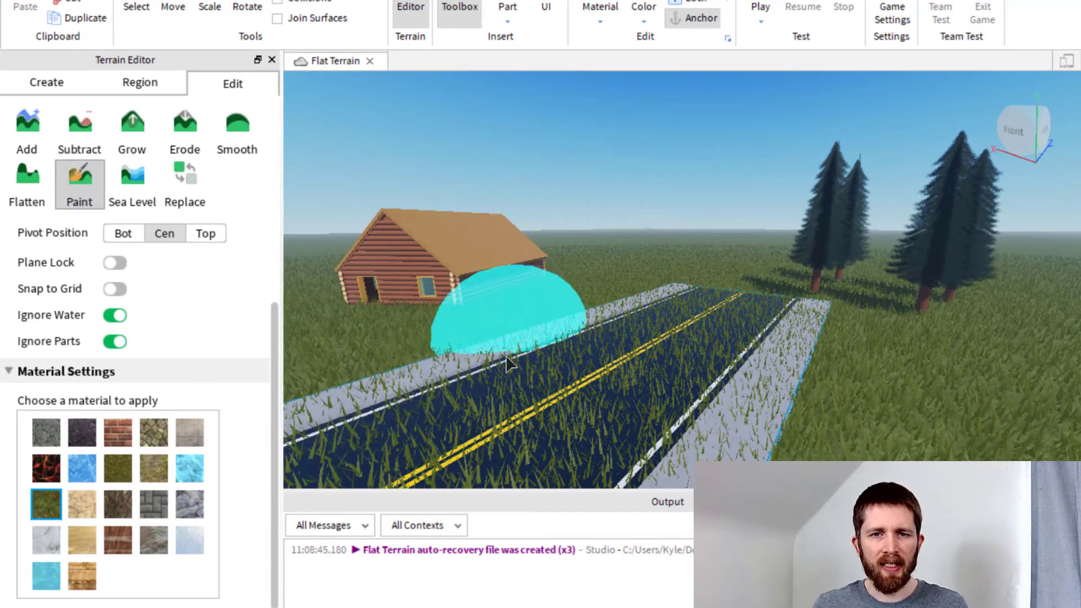
{"action": "mouse_move", "coordinate": [506, 365]}
{"action": "left_mouse_down"}
{"action": "mouse_move", "coordinate": [644, 403]}
{"action": "mouse_move", "coordinate": [664, 377]}
{"action": "mouse_move", "coordinate": [618, 366]}
{"action": "mouse_move", "coordinate": [519, 396]}
{"action": "mouse_move", "coordinate": [671, 332]}
{"action": "mouse_move", "coordinate": [746, 332]}
{"action": "mouse_move", "coordinate": [719, 311]}
{"action": "mouse_move", "coordinate": [664, 319]}
{"action": "mouse_move", "coordinate": [724, 349]}
{"action": "mouse_move", "coordinate": [724, 384]}
{"action": "mouse_move", "coordinate": [772, 312]}
{"action": "mouse_move", "coordinate": [598, 379]}
{"action": "mouse_move", "coordinate": [387, 360]}
{"action": "left_mouse_up"}
{"action": "left_click", "coordinate": [799, 300]}
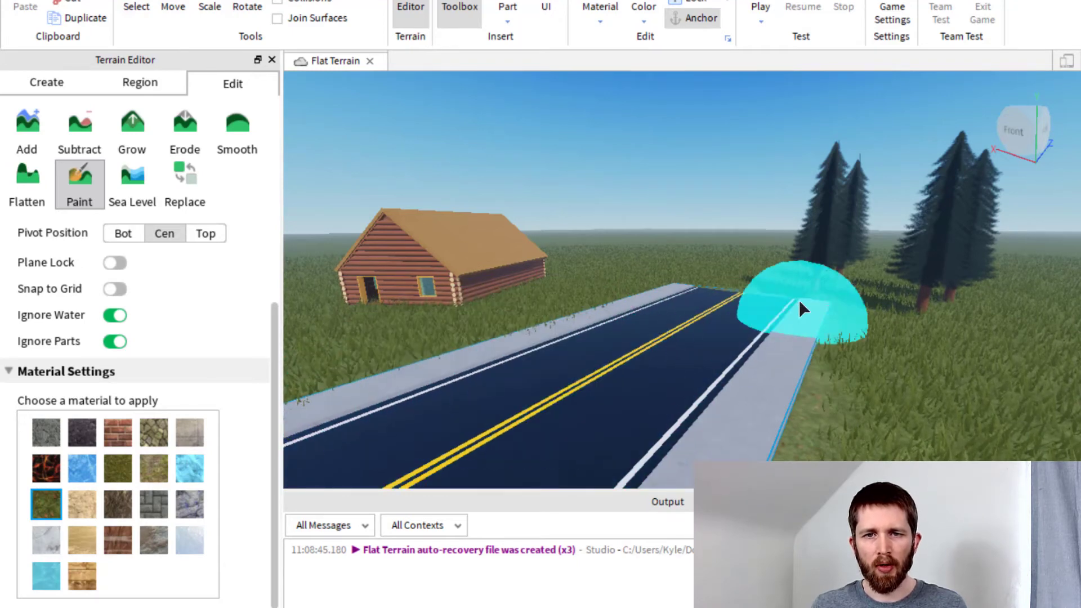
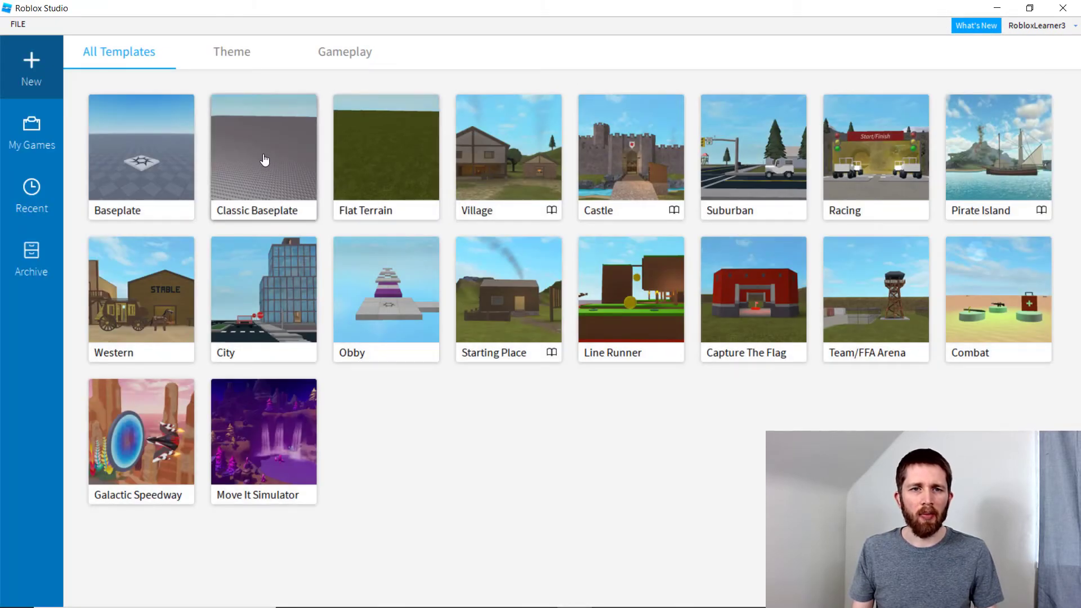
- Create a new place from the Classic Baseplate template
{"action": "left_click", "coordinate": [265, 160]}
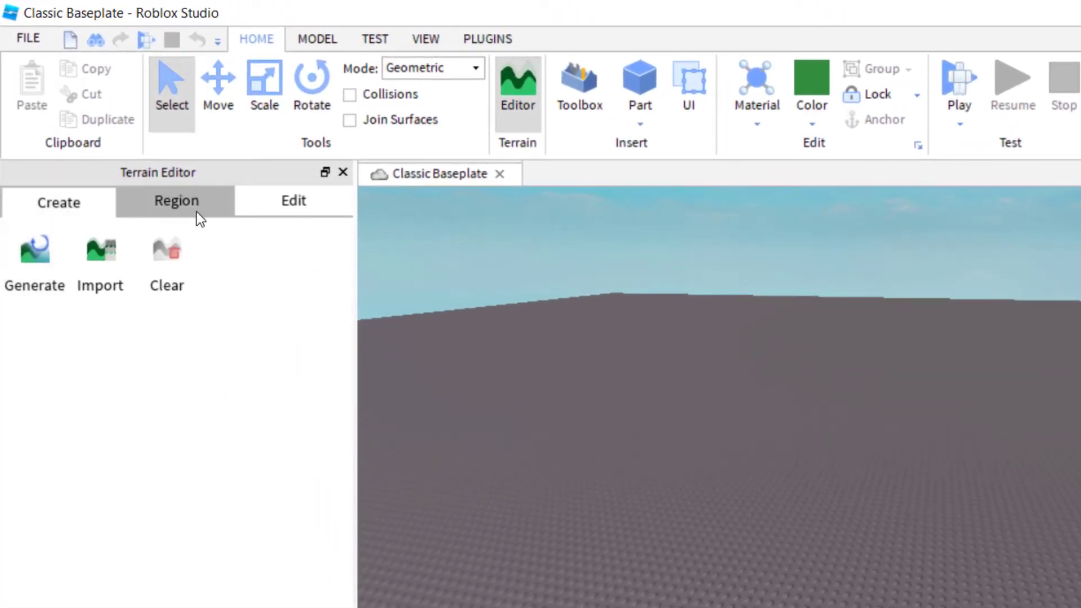
- Generate 1024 × 512 × 1024 terrain with the Plains, Hills and Mountains biomes and caves, and undo the generation
{"action": "left_click", "coordinate": [44, 256]}
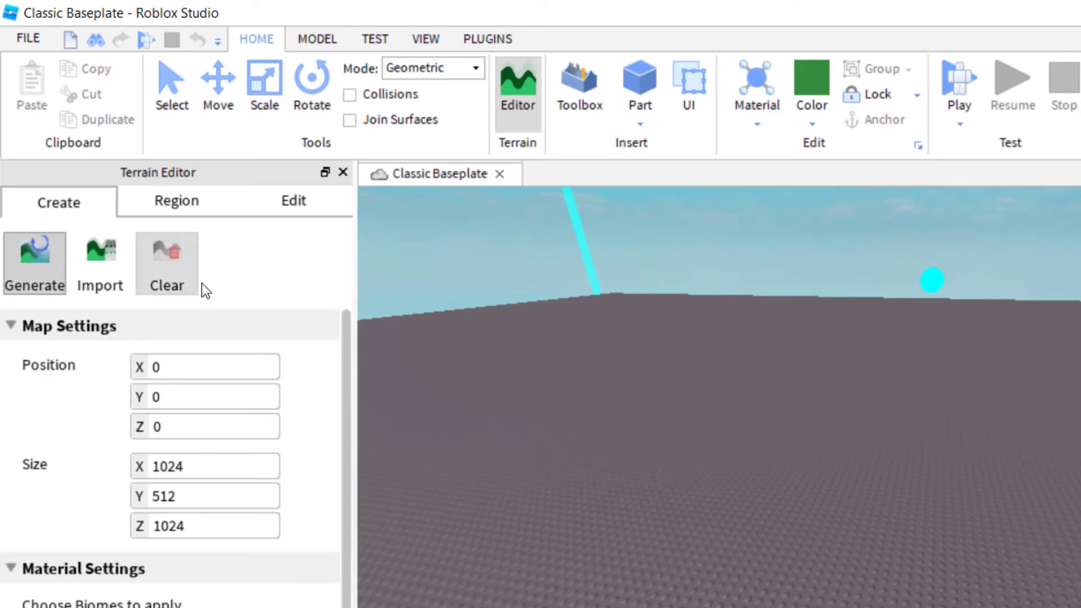
{"action": "scroll", "coordinate": [169, 459], "scroll_direction": "down", "scroll_amount": 3}
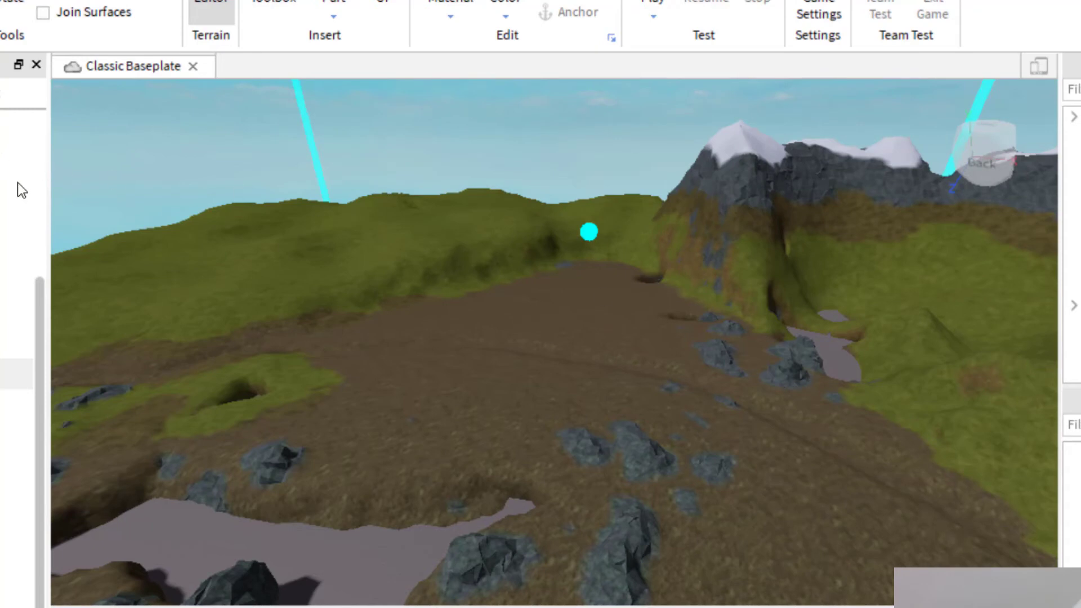
{"action": "key", "text": "ctrl+z"}
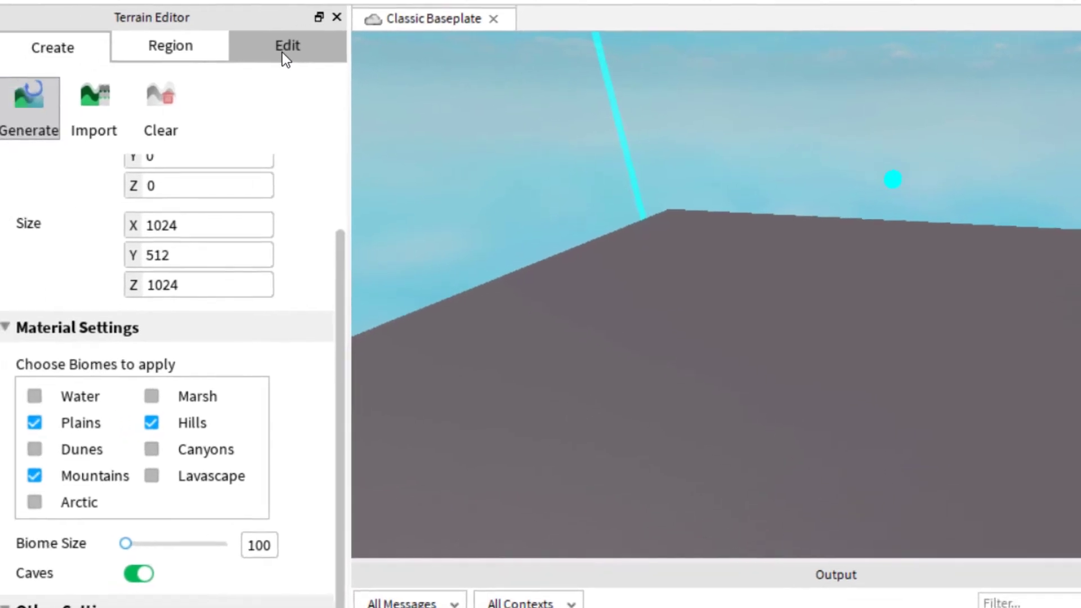
- Add mounds of Ground terrain to the baseplate with the spherical brush at base size 6 and Plane Lock on
{"action": "left_click", "coordinate": [5, 96]}
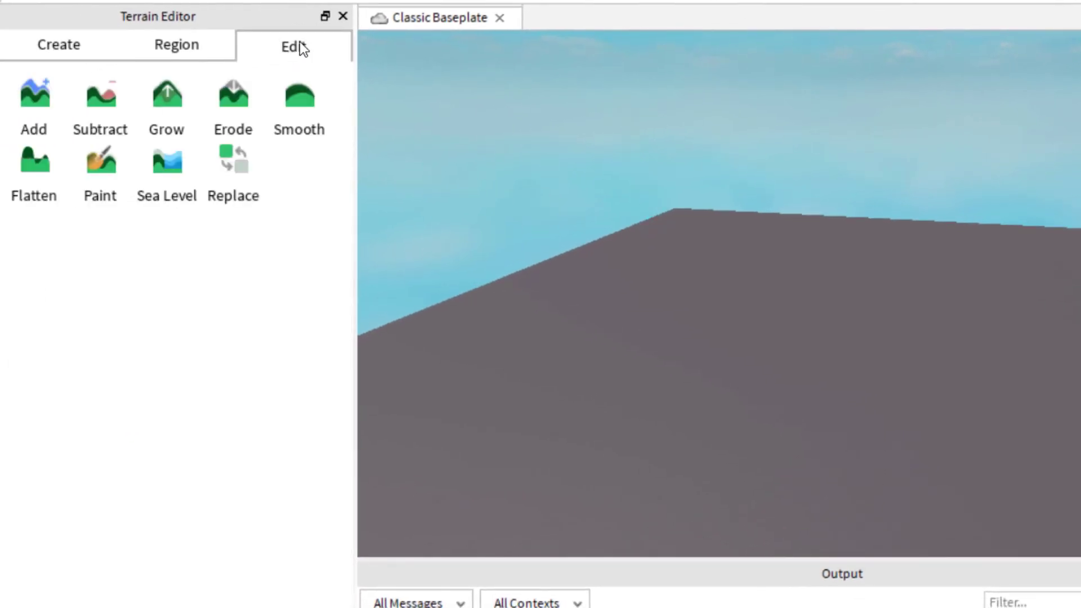
{"action": "left_click", "coordinate": [48, 100]}
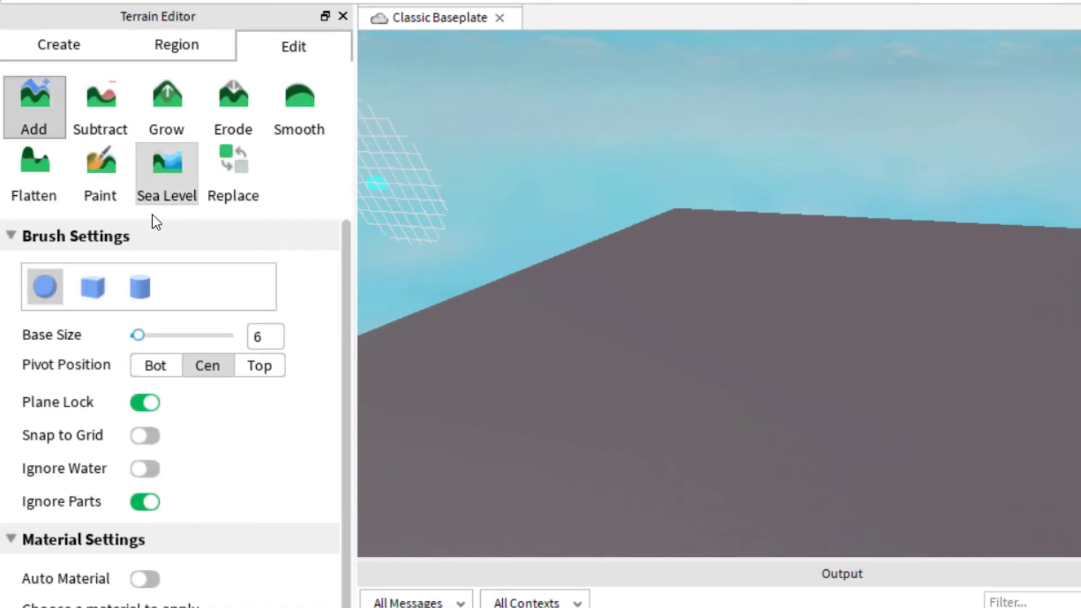
{"action": "scroll", "coordinate": [228, 478], "scroll_direction": "down", "scroll_amount": 3}
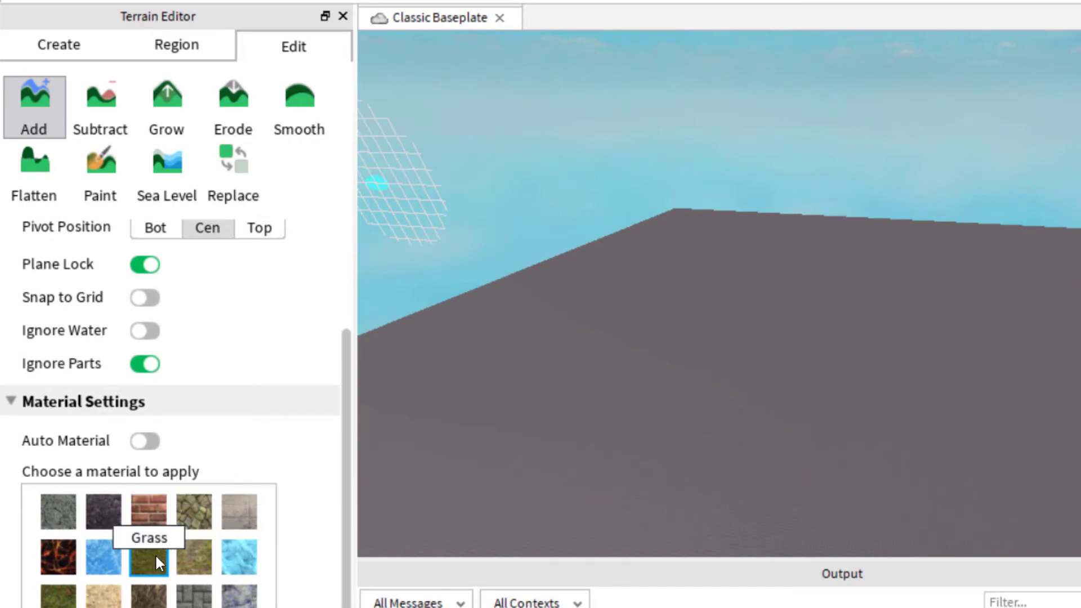
{"action": "left_click", "coordinate": [187, 553]}
{"action": "mouse_move", "coordinate": [801, 444]}
{"action": "left_mouse_down"}
{"action": "mouse_move", "coordinate": [778, 383]}
{"action": "mouse_move", "coordinate": [724, 437]}
{"action": "mouse_move", "coordinate": [966, 458]}
{"action": "mouse_move", "coordinate": [932, 356]}
{"action": "mouse_move", "coordinate": [837, 437]}
{"action": "left_mouse_up"}
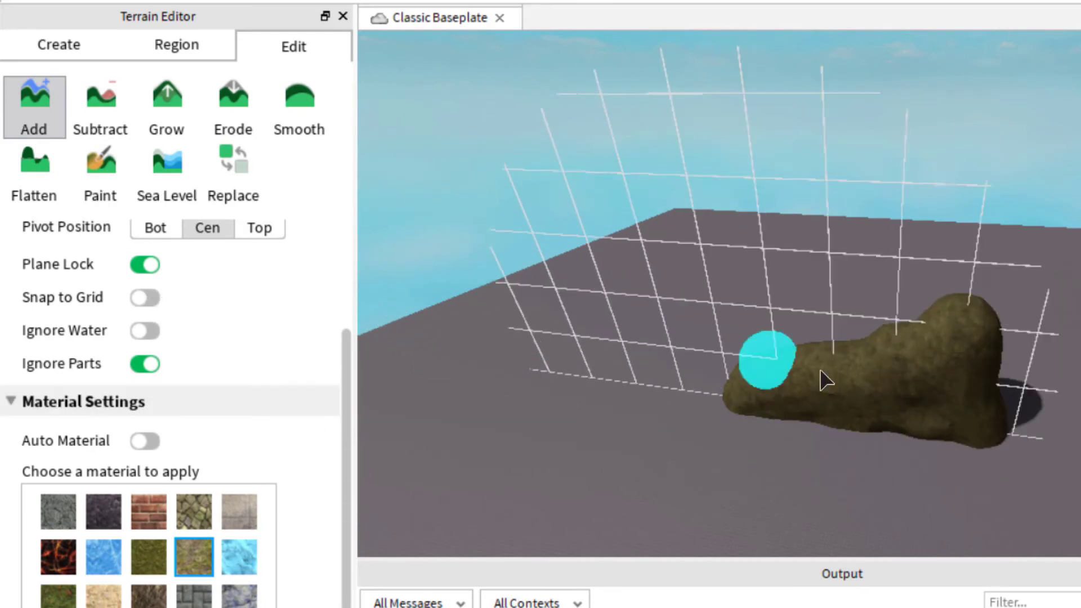
{"action": "mouse_move", "coordinate": [823, 379]}
{"action": "left_mouse_down"}
{"action": "mouse_move", "coordinate": [947, 470]}
{"action": "mouse_move", "coordinate": [889, 469]}
{"action": "mouse_move", "coordinate": [929, 426]}
{"action": "mouse_move", "coordinate": [719, 399]}
{"action": "mouse_move", "coordinate": [997, 433]}
{"action": "mouse_move", "coordinate": [903, 397]}
{"action": "mouse_move", "coordinate": [1030, 403]}
{"action": "mouse_move", "coordinate": [792, 433]}
{"action": "mouse_move", "coordinate": [700, 454]}
{"action": "left_mouse_up"}
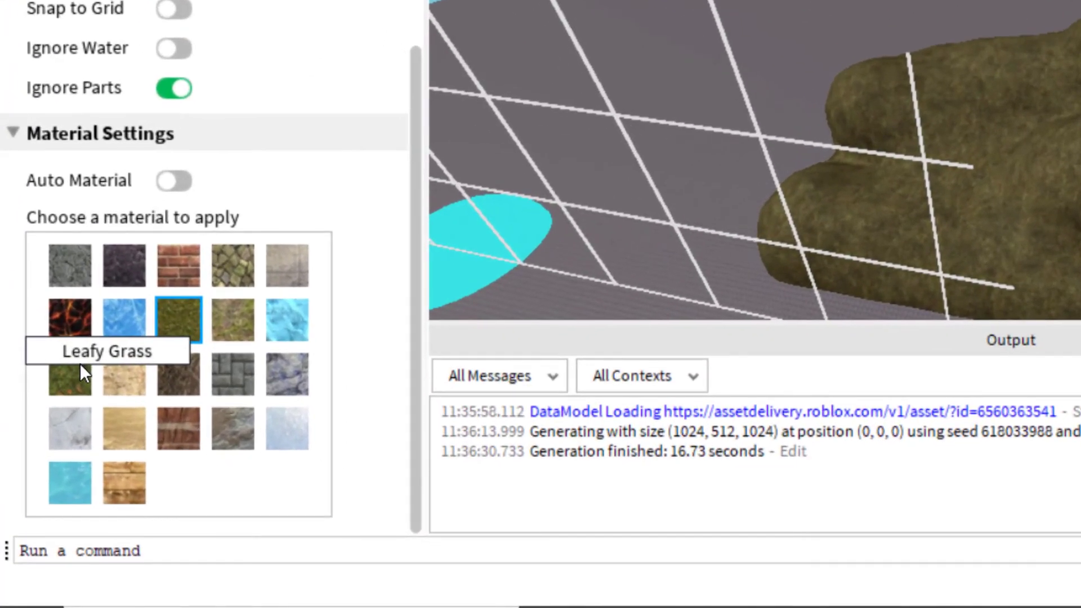
- Add Leafy Grass lumps onto the Ground mound, inspect their surface up close, and build another green lump beside the mound
{"action": "left_click", "coordinate": [37, 483]}
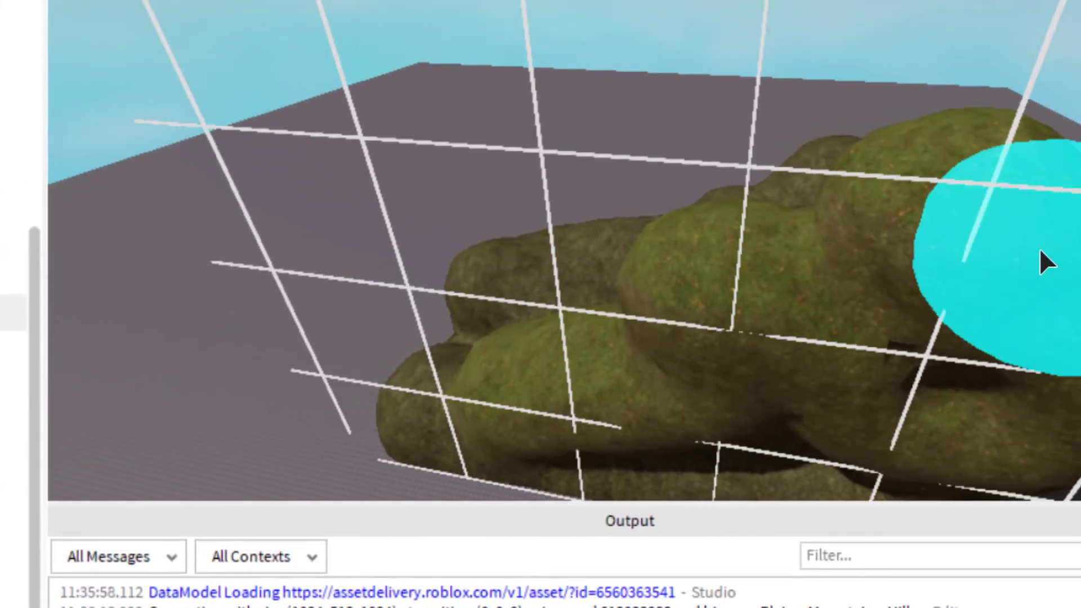
{"action": "scroll", "coordinate": [1040, 252], "scroll_direction": "up", "scroll_amount": 5}
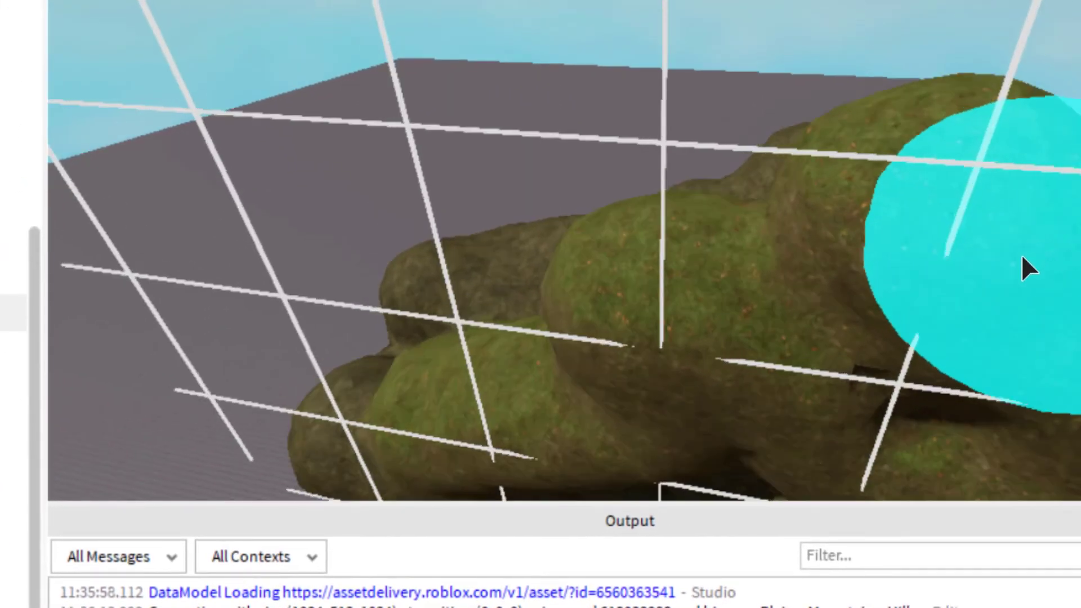
{"action": "scroll", "coordinate": [1040, 251], "scroll_direction": "up", "scroll_amount": 2}
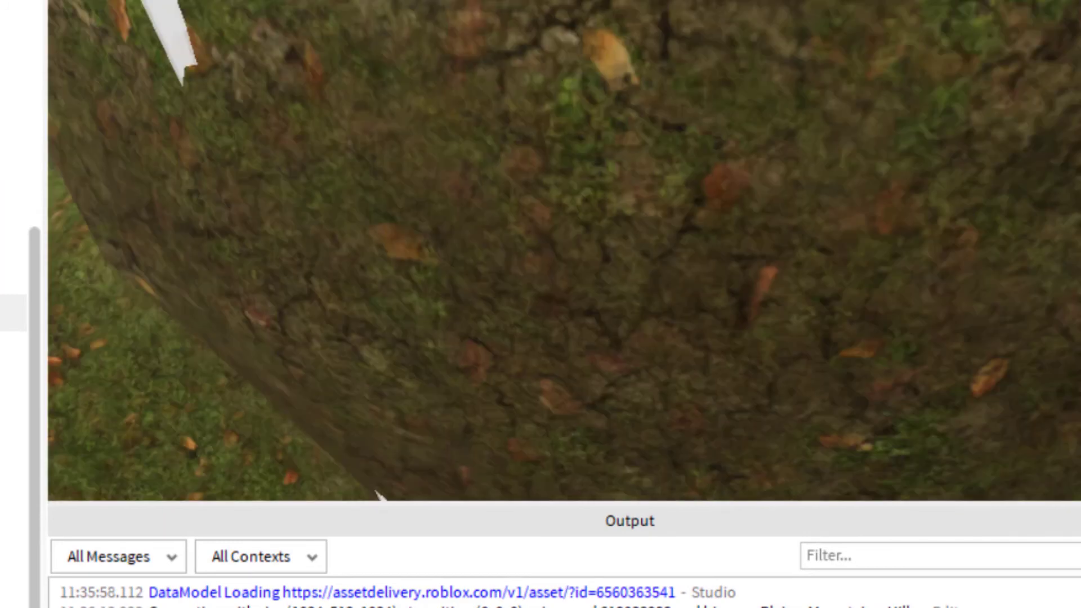
{"action": "scroll", "coordinate": [327, 480], "scroll_direction": "down", "scroll_amount": 5}
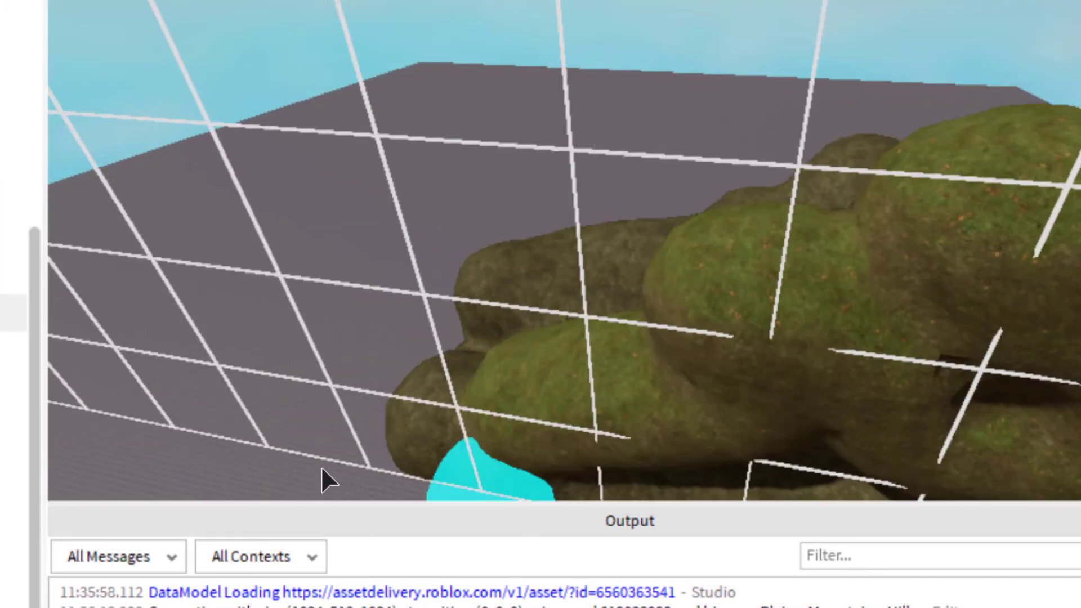
{"action": "mouse_move", "coordinate": [326, 481]}
{"action": "left_mouse_down"}
{"action": "mouse_move", "coordinate": [271, 364]}
{"action": "mouse_move", "coordinate": [326, 406]}
{"action": "left_mouse_up"}
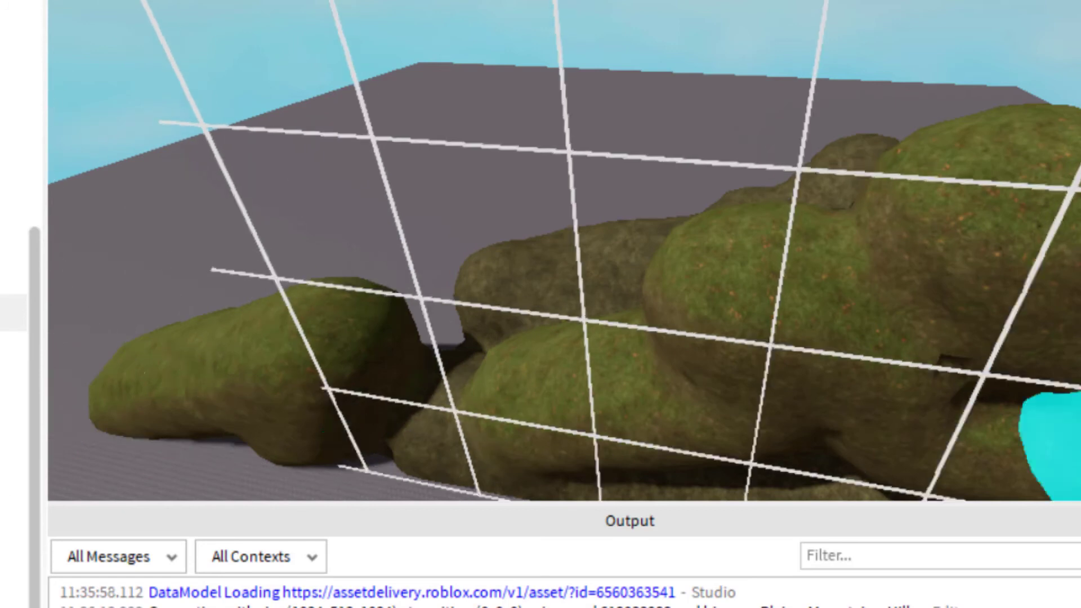